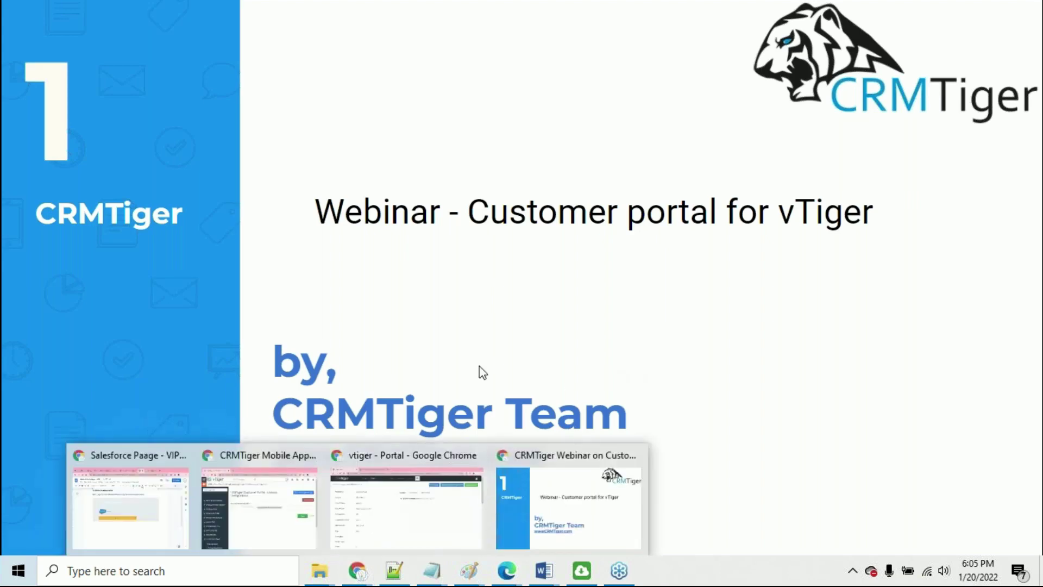
Step: Load the CRMTiger app's Google Play Store page in a new browser tab
mouse_move(363, 572)
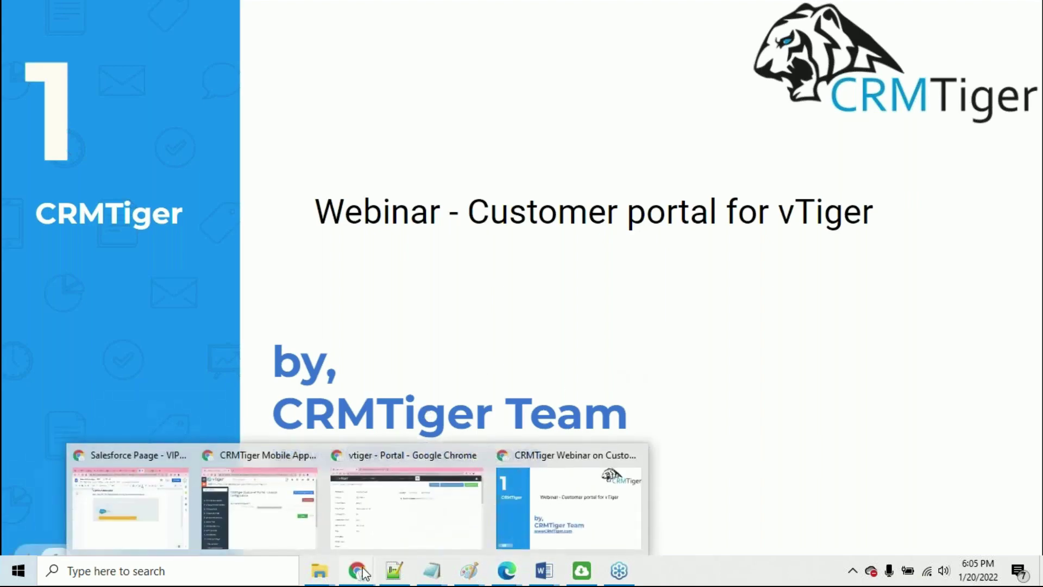
left_click(286, 521)
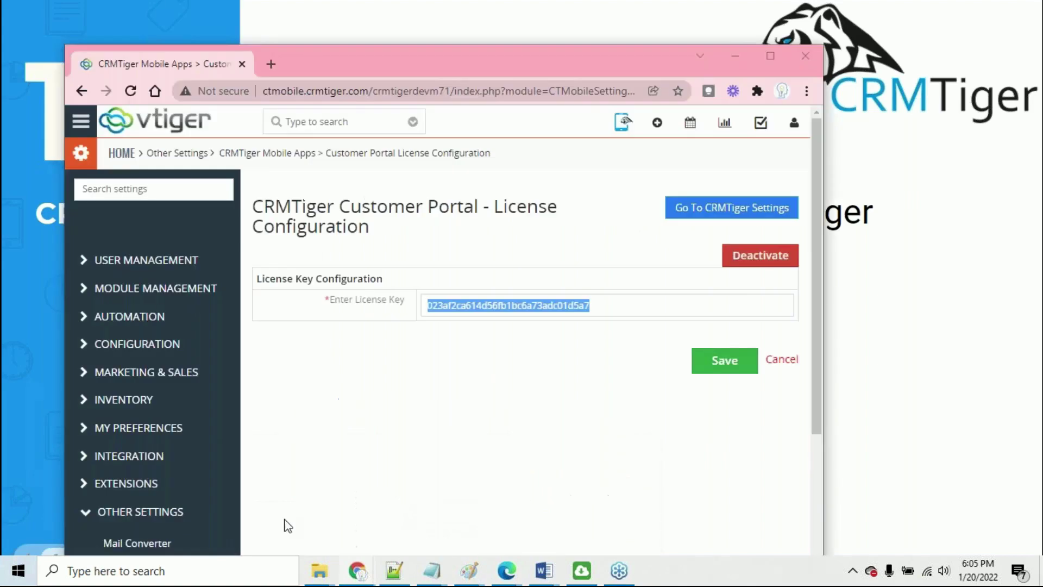
left_click(271, 64)
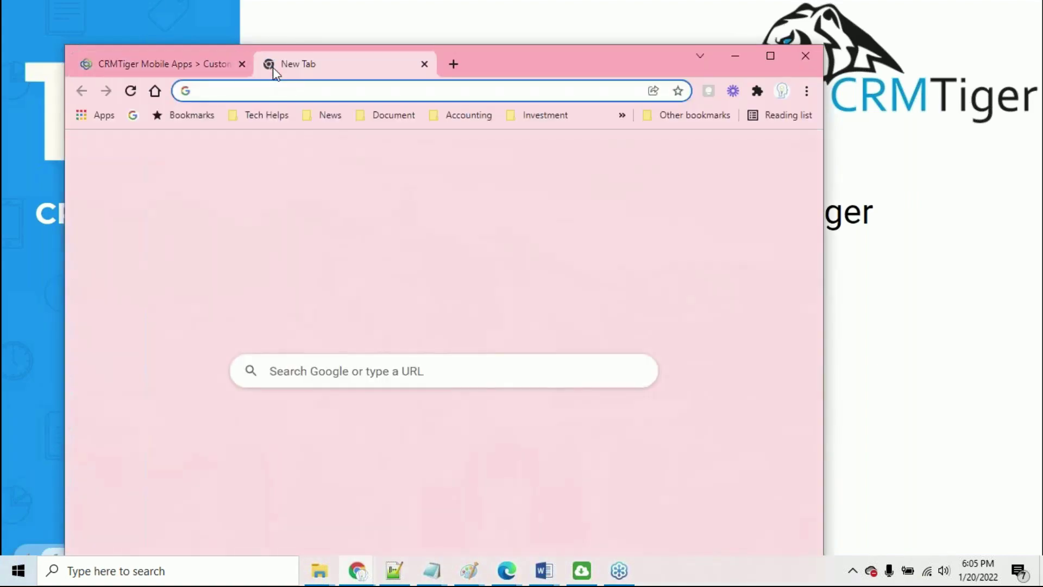
type("pla")
key("Return")
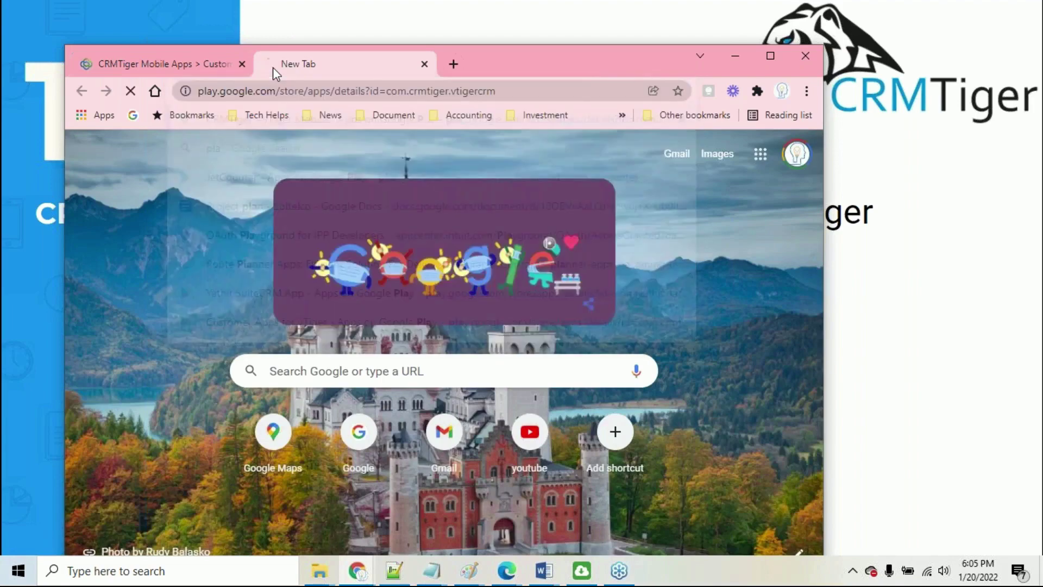
scroll(536, 297, "down", 7)
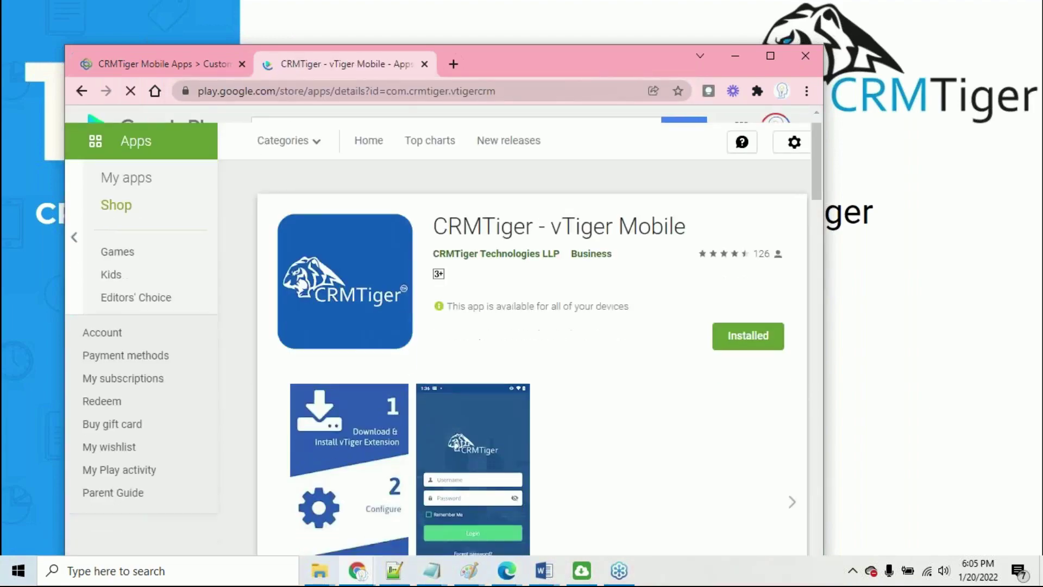
scroll(536, 297, "up", 7)
Step: Open the Customer Apps for vTiger listing from the CRMTiger Technologies LLP developer page and review it
left_click(489, 205)
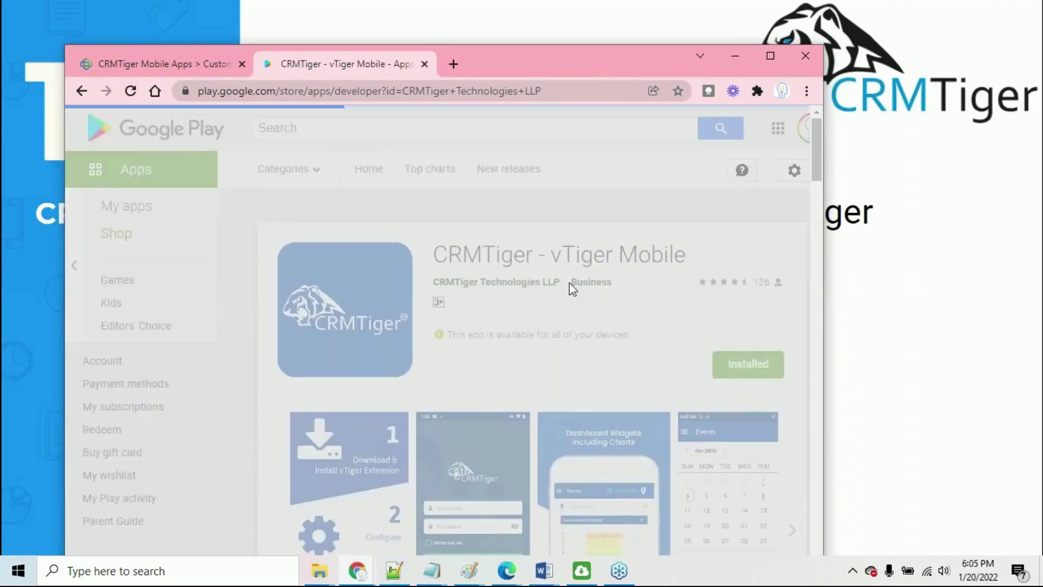
scroll(572, 292, "down", 10)
scroll(573, 292, "up", 10)
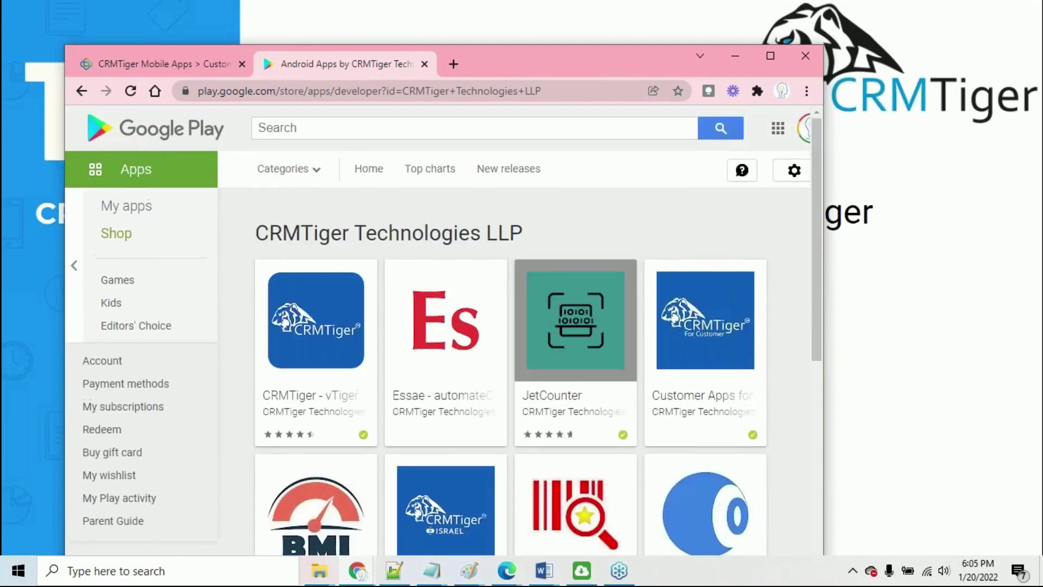
left_click(708, 335)
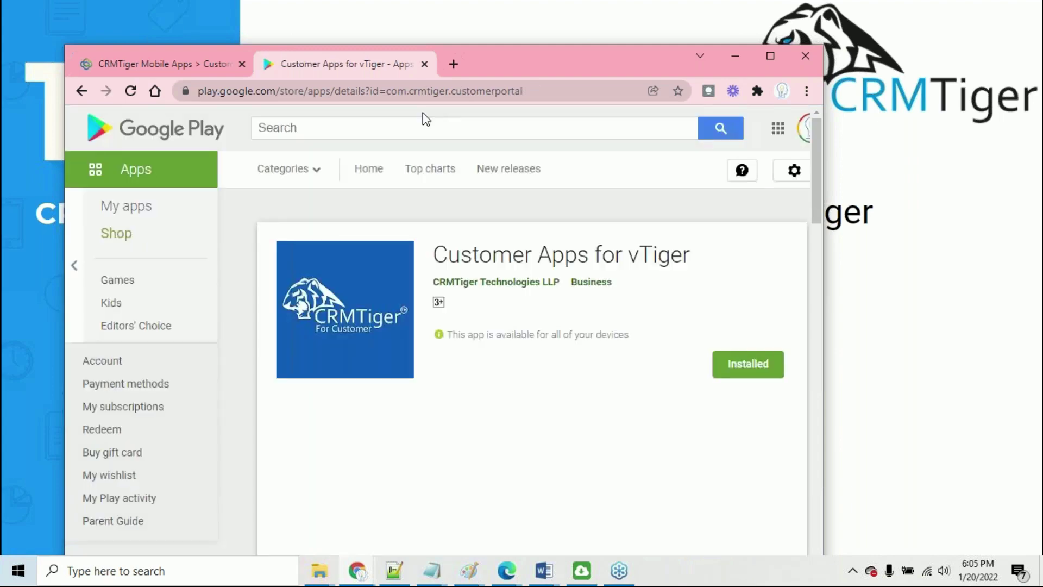
left_click_drag(434, 254, 672, 247)
scroll(500, 321, "down", 10)
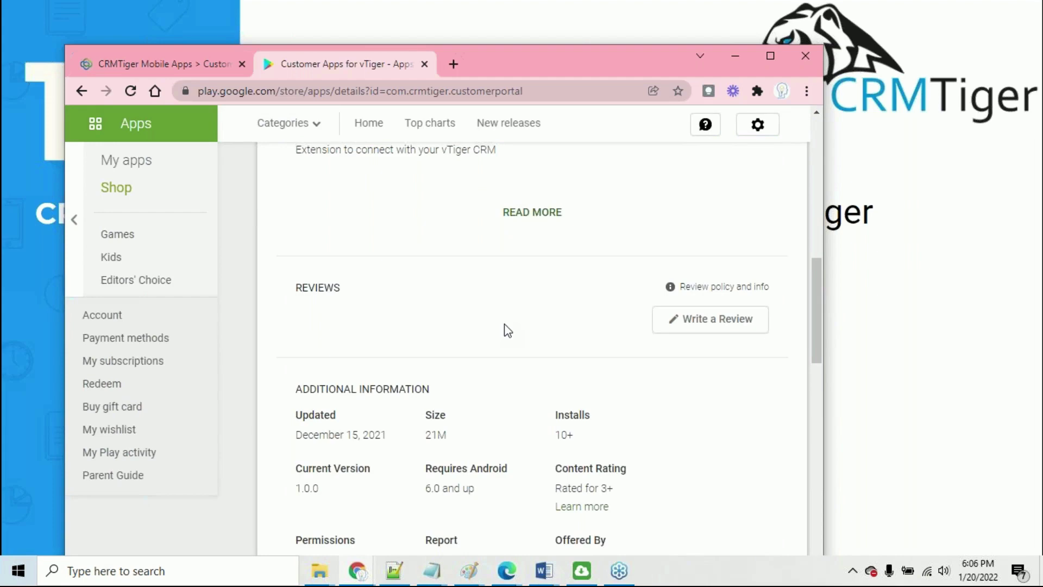
scroll(502, 326, "up", 4)
left_click(194, 68)
Step: Open the CRMTiger Mobile App Settings dashboard and highlight the Customer Portal Setup card's order number
left_click(547, 385)
scroll(233, 366, "down", 4)
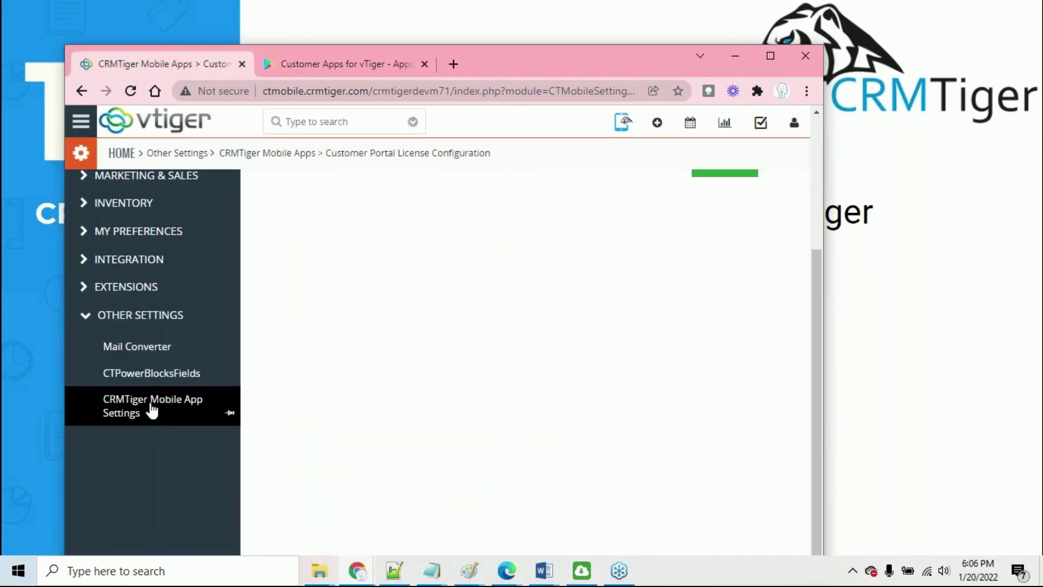
left_click(181, 414)
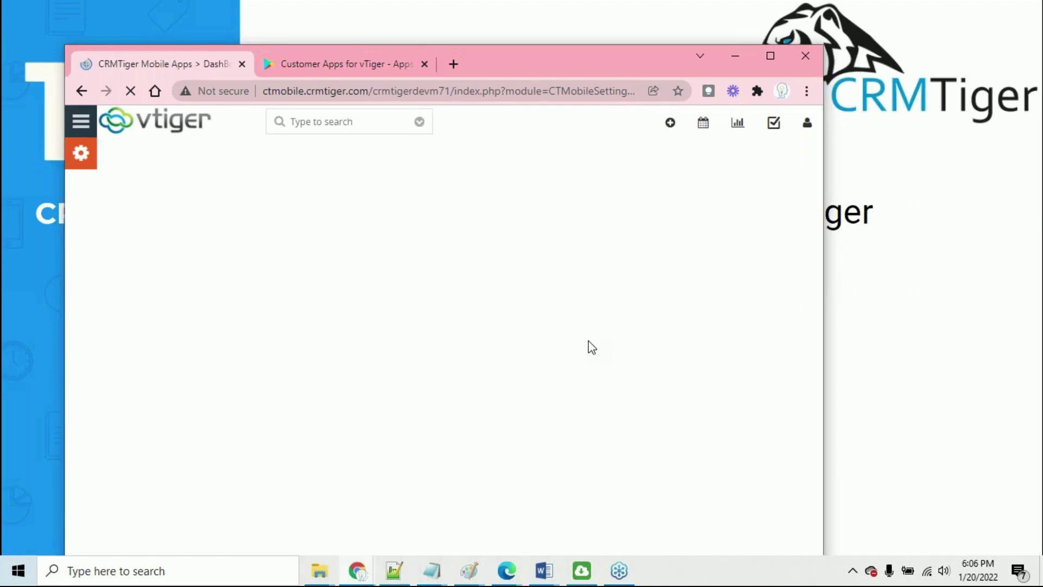
scroll(592, 360, "down", 10)
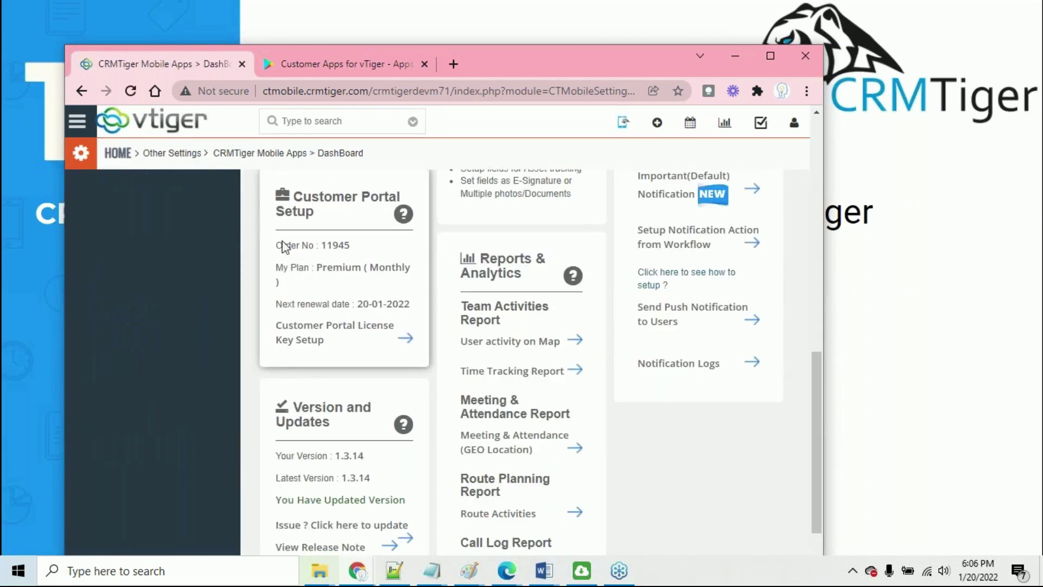
left_click_drag(275, 245, 357, 247)
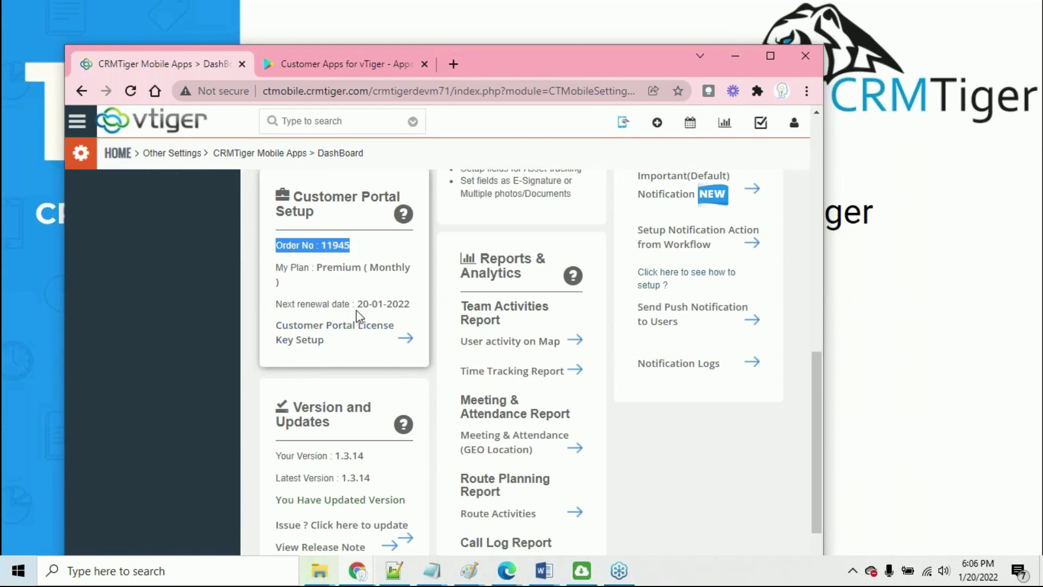
left_click(454, 63)
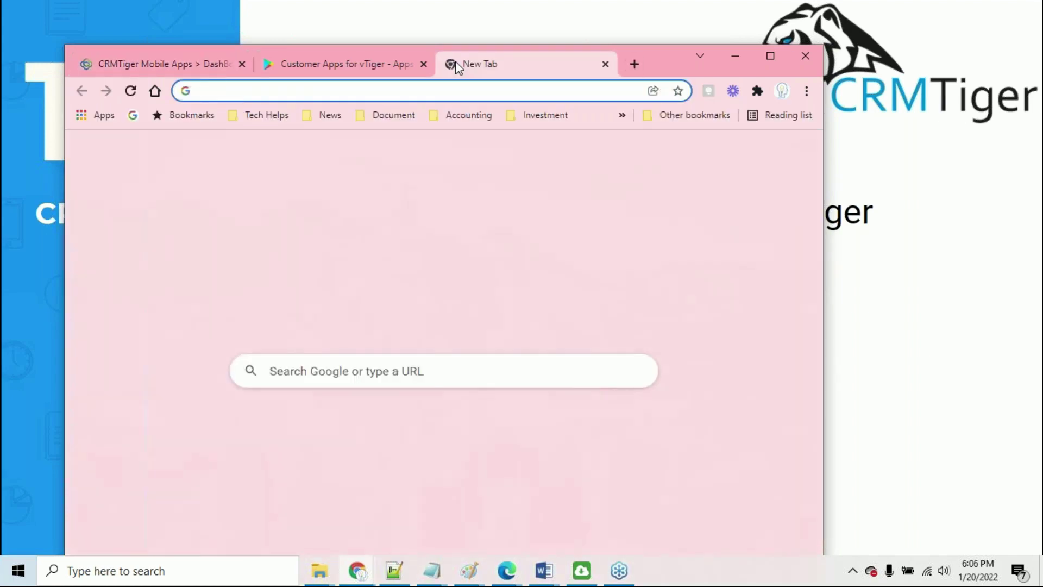
Step: Browse crmtiger.com/mobile-app-for-vtiger in a maximized browser window
type("crmtiger.c")
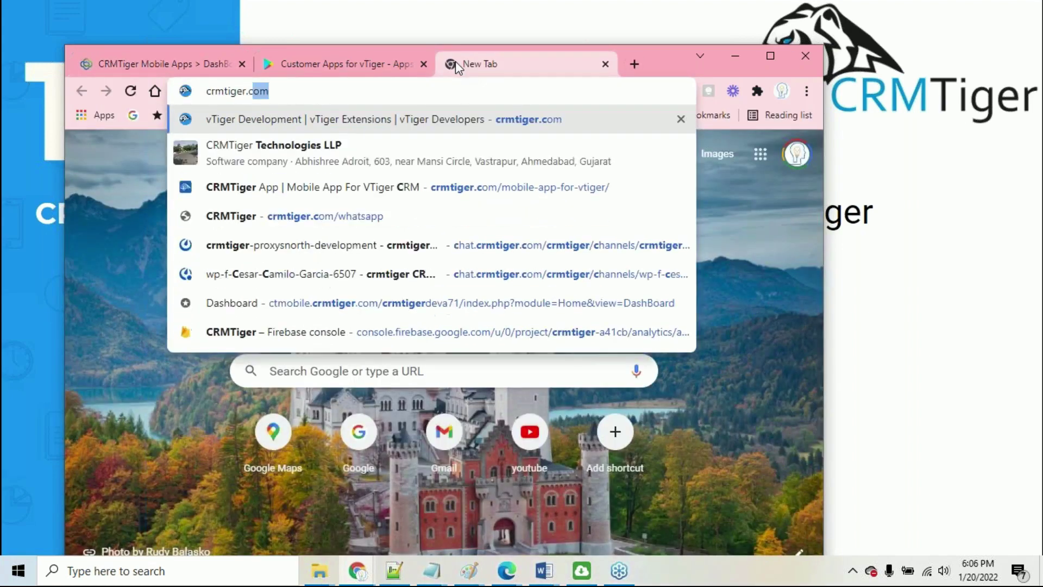
type("om/mo")
key("Return")
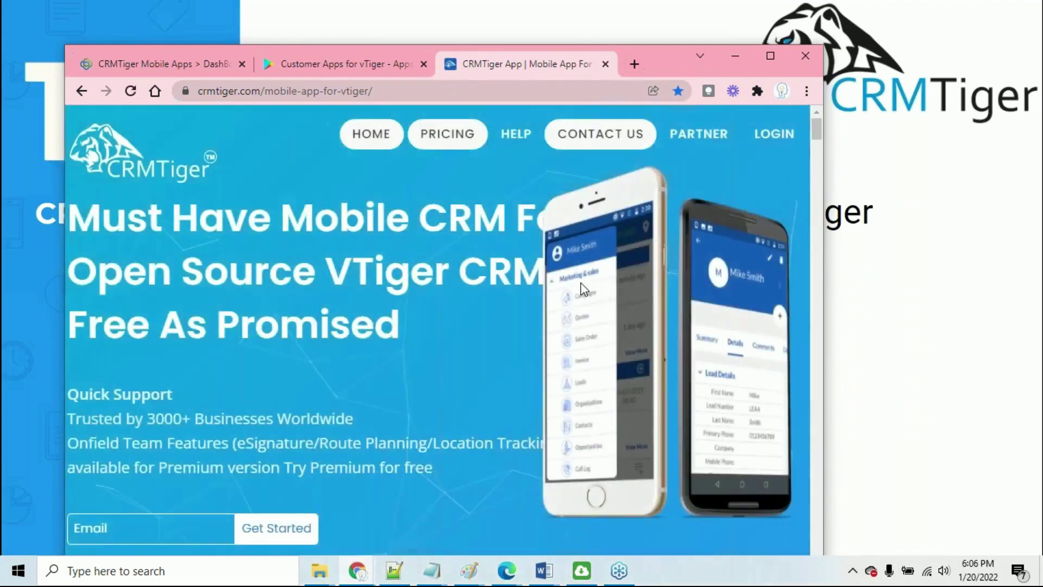
scroll(584, 289, "down", 15)
scroll(440, 326, "down", 10)
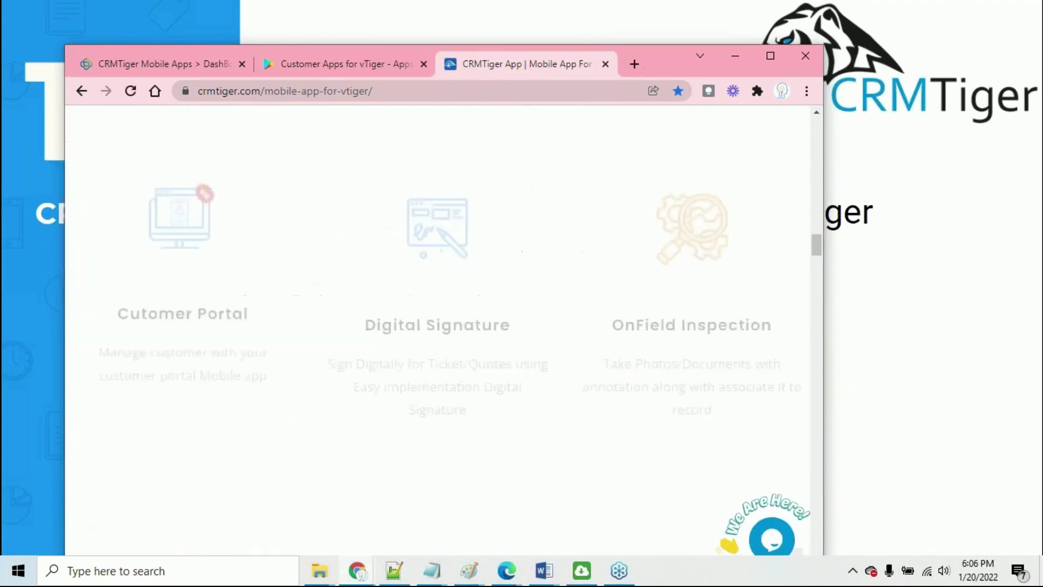
scroll(580, 289, "down", 15)
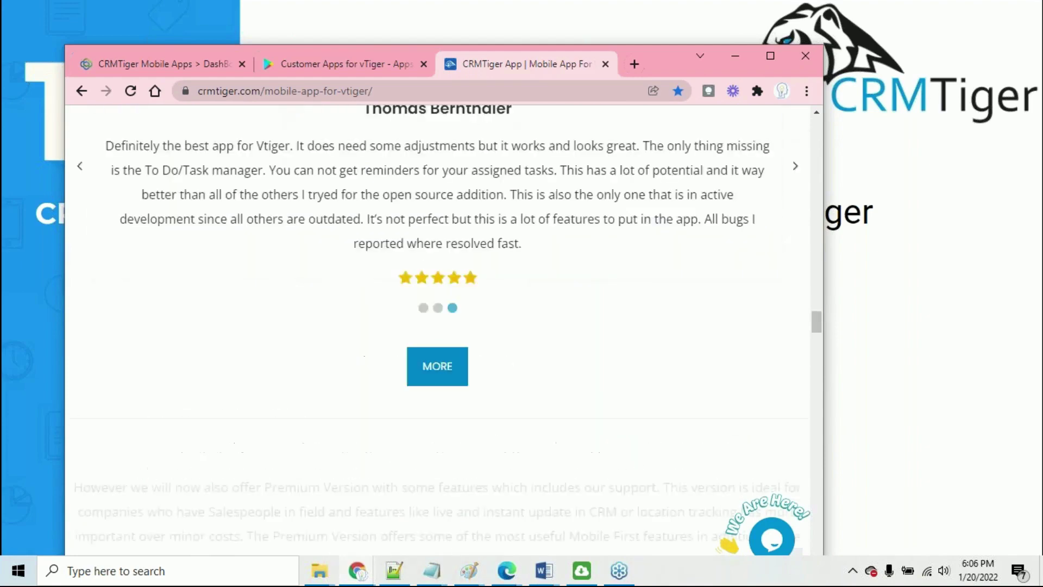
scroll(579, 289, "down", 3)
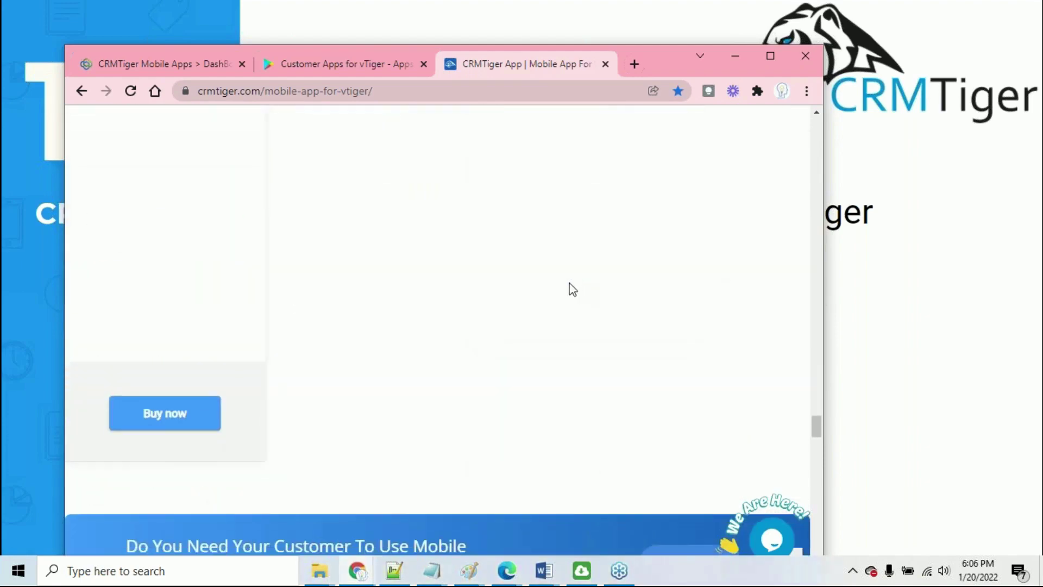
left_click(770, 55)
scroll(402, 330, "down", 14)
scroll(403, 331, "up", 9)
scroll(402, 331, "up", 8)
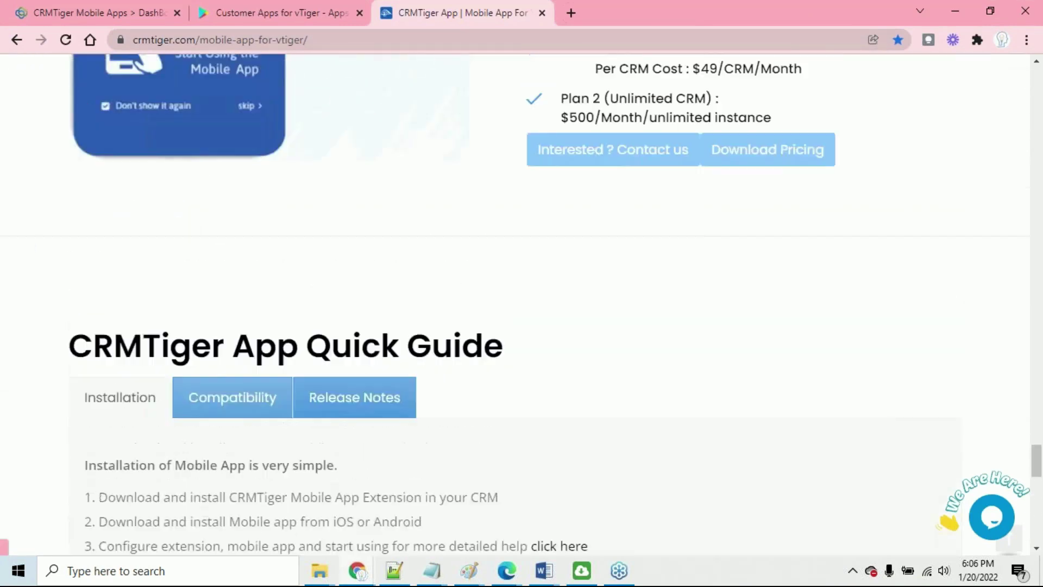
scroll(402, 331, "down", 18)
scroll(403, 330, "up", 4)
scroll(402, 331, "up", 10)
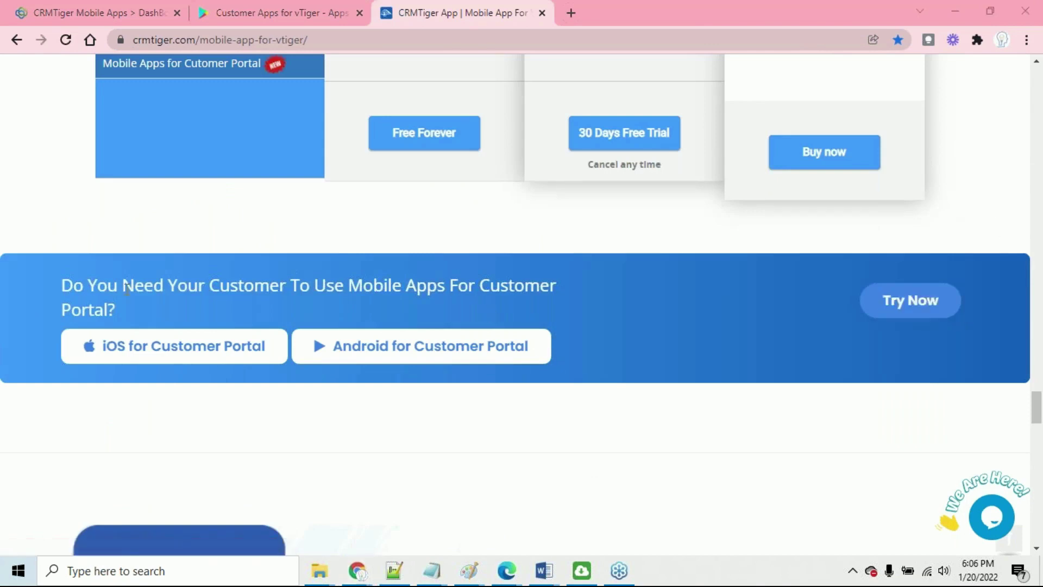
Step: Open the Customer Portal Add-On Mobile App page, priced $0.00–$15.00 with a Free + 1 Month Premium Trial
left_click(910, 314)
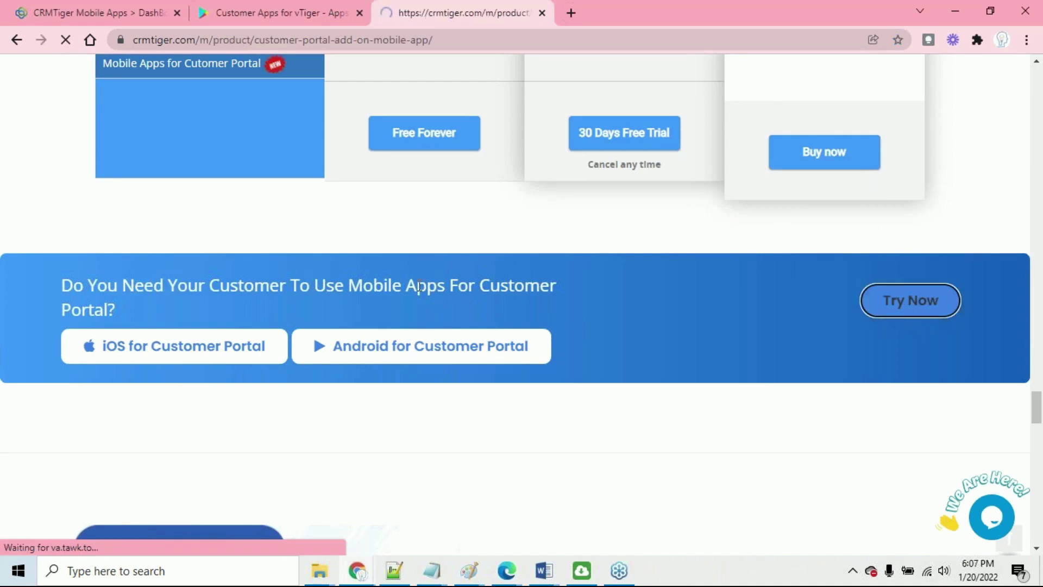
scroll(619, 221, "down", 4)
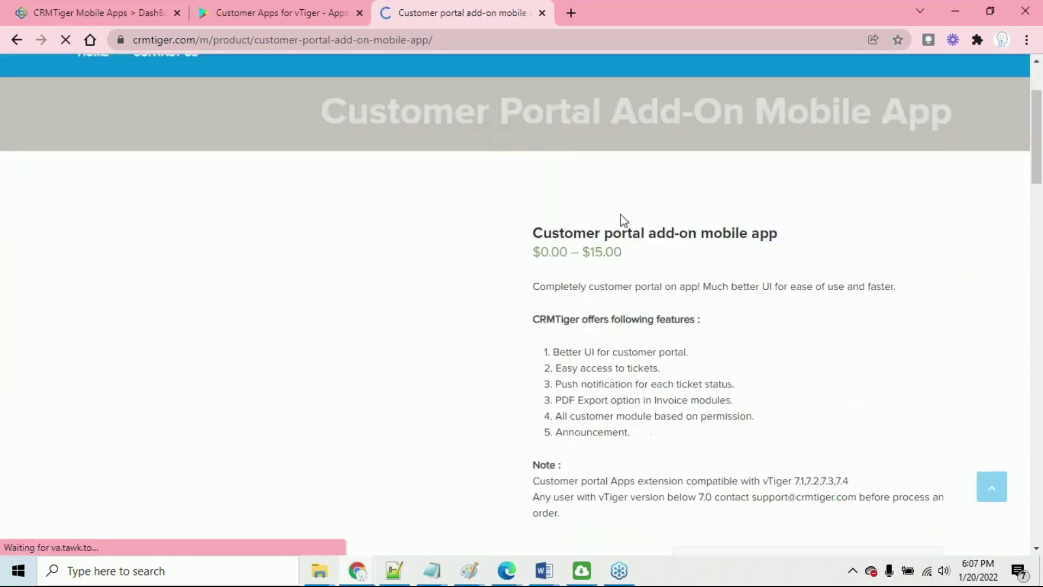
scroll(652, 231, "down", 4)
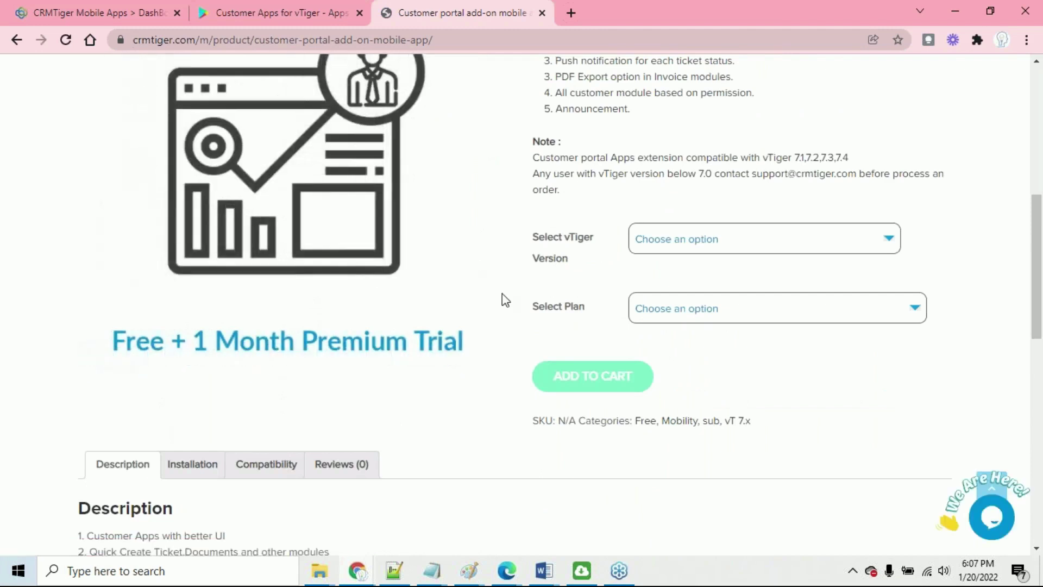
scroll(501, 296, "up", 1)
scroll(501, 296, "down", 3)
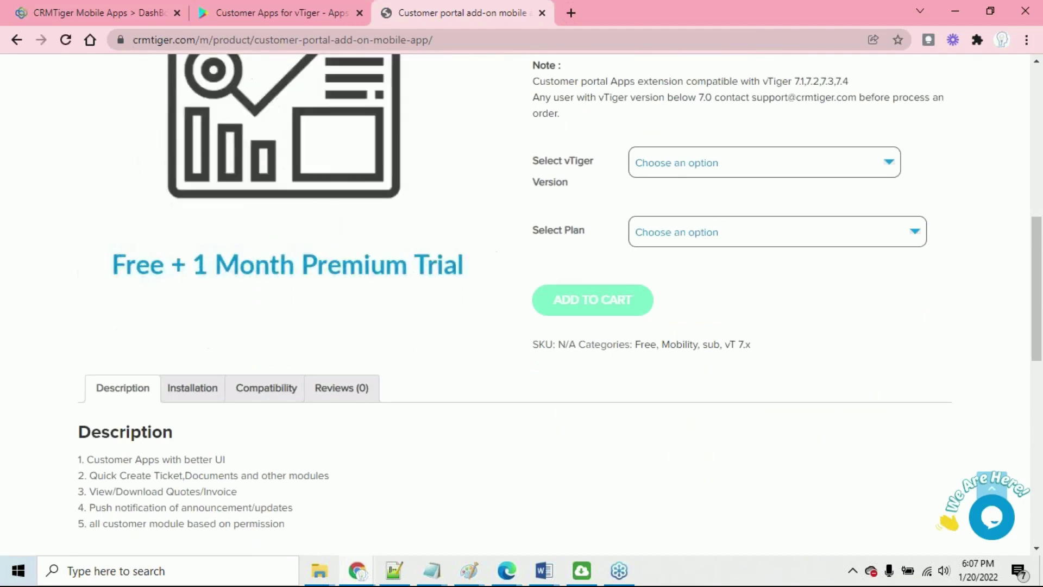
Step: Return to the vTiger tab and open Customer Portal License Key Setup showing the entered key
left_click(118, 11)
scroll(315, 247, "up", 2)
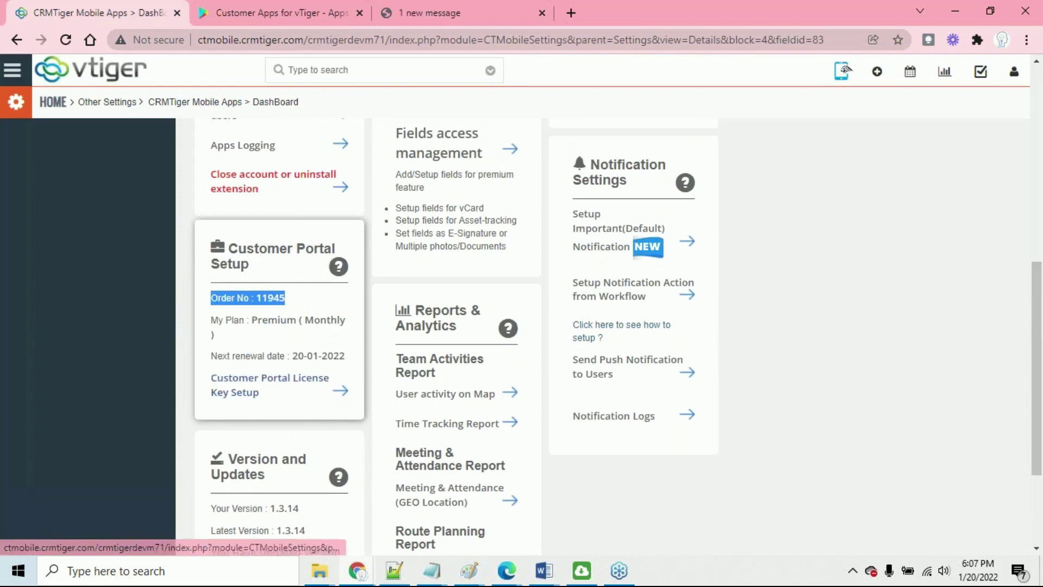
left_click(341, 391)
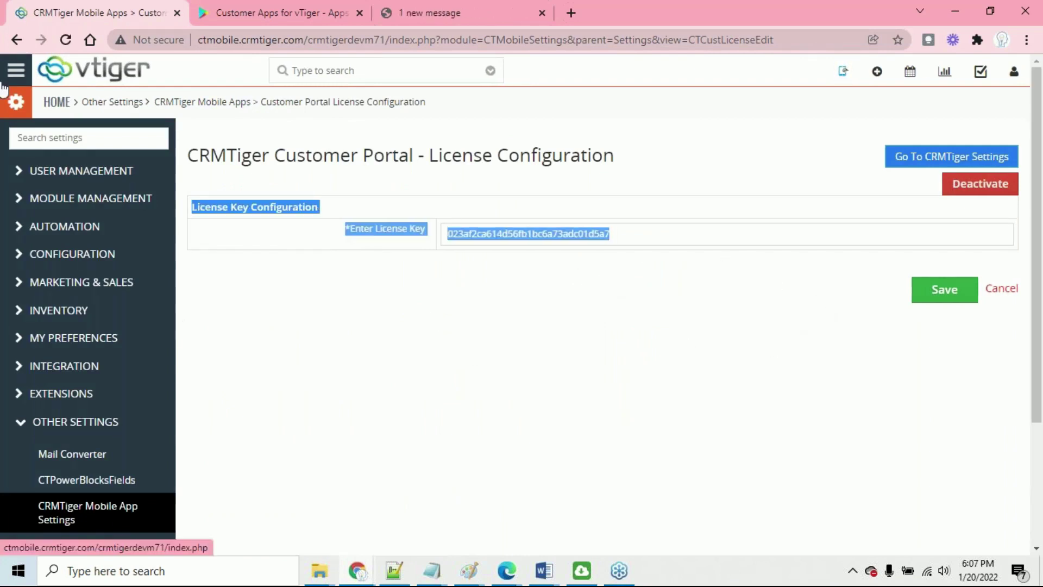
Step: Open the first contact from Contacts and highlight its Customer Portal Details (Portal User Yes, 20-01-2022 to 20-01-2023)
left_click(16, 70)
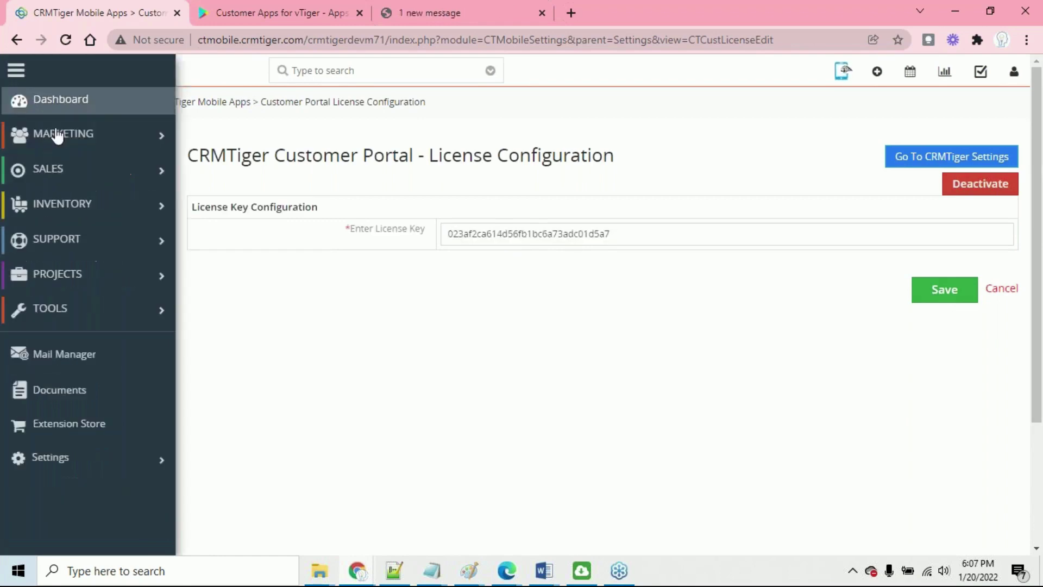
mouse_move(136, 133)
left_click(207, 168)
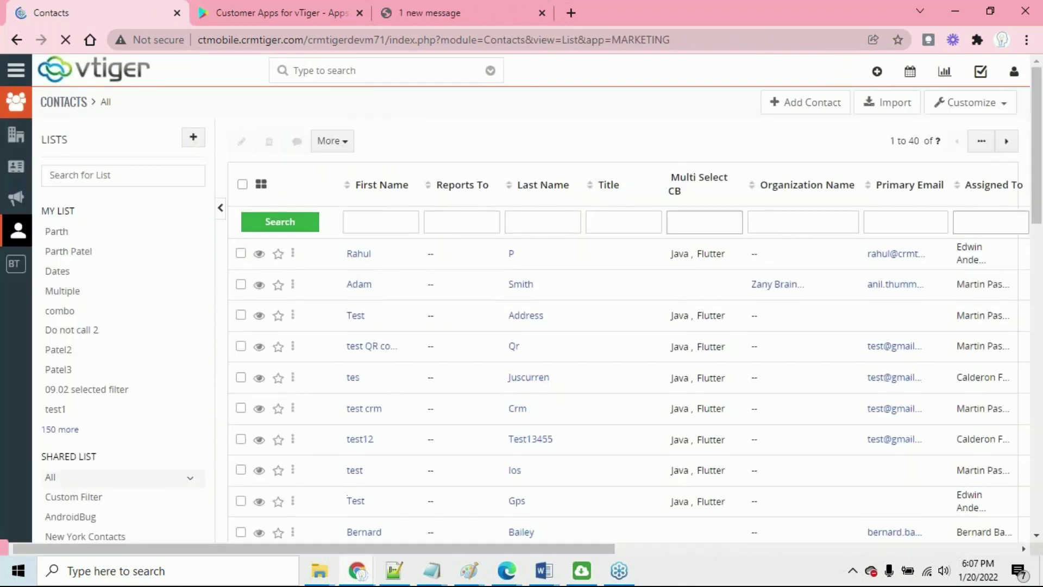
left_click(402, 259)
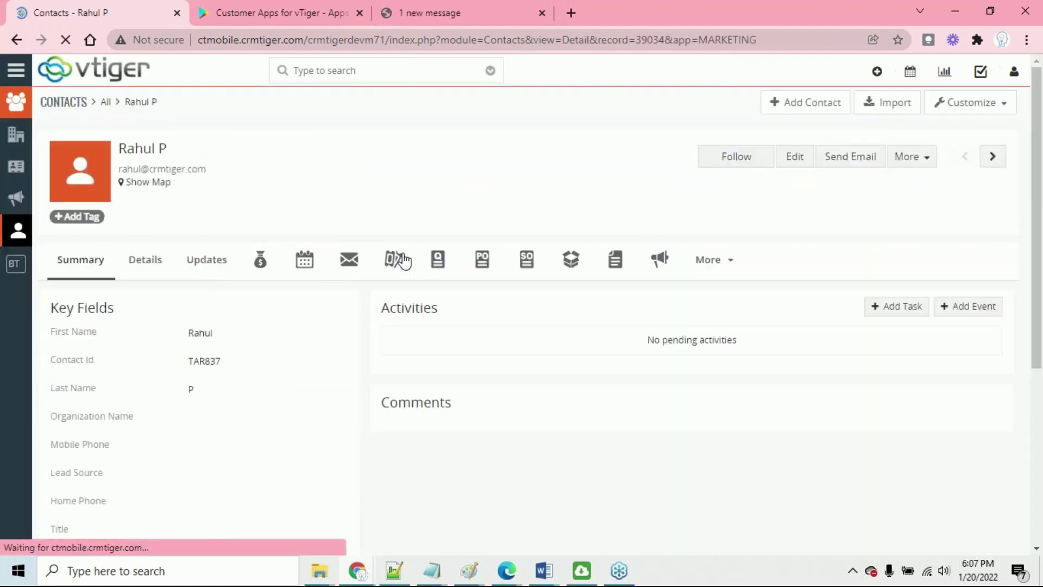
scroll(120, 269, "down", 2)
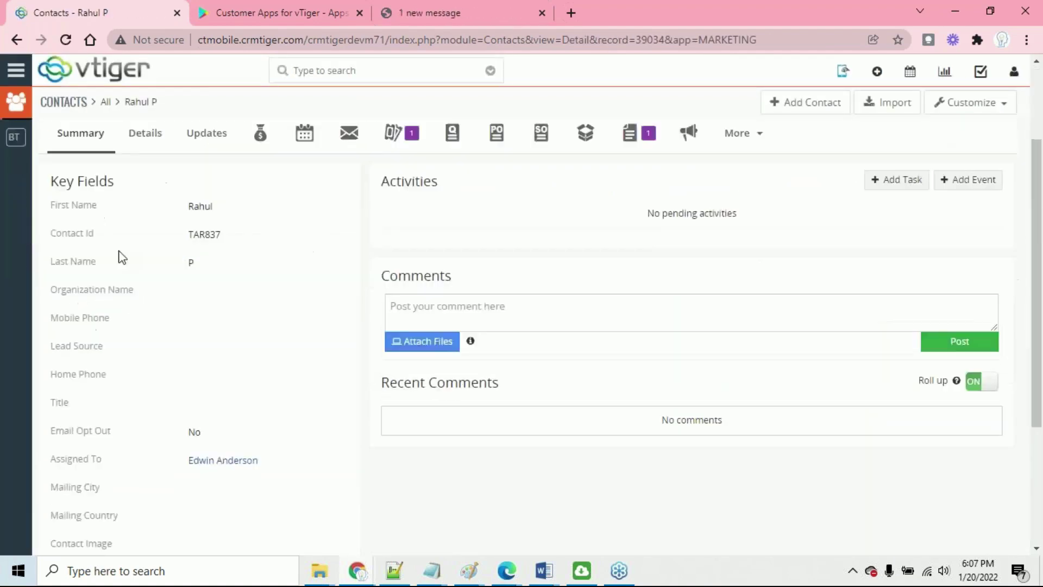
scroll(136, 229, "up", 3)
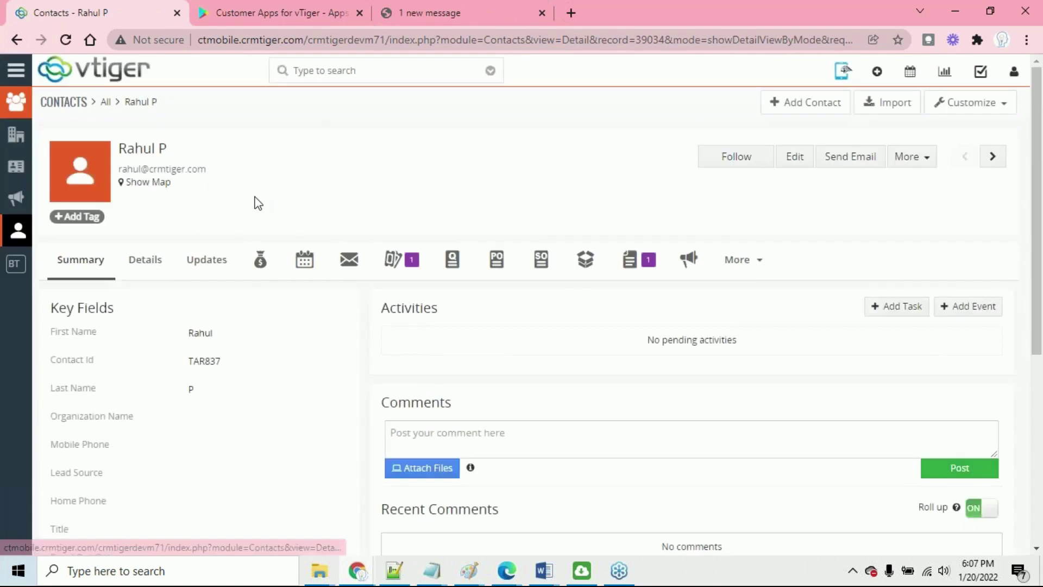
scroll(288, 255, "down", 10)
left_click_drag(522, 187, 582, 340)
Step: Go to CRM Settings from the vTiger app menu
left_click(26, 78)
mouse_move(121, 460)
left_click(239, 461)
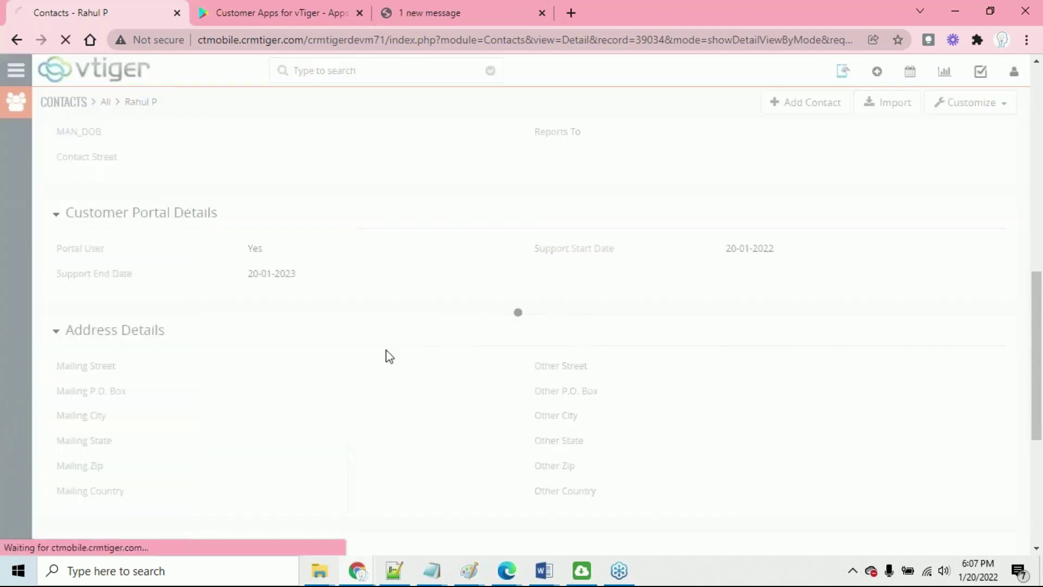
Step: Open Customer Portal under Configuration and review its Portal Menu modules and Home Layout
left_click(76, 423)
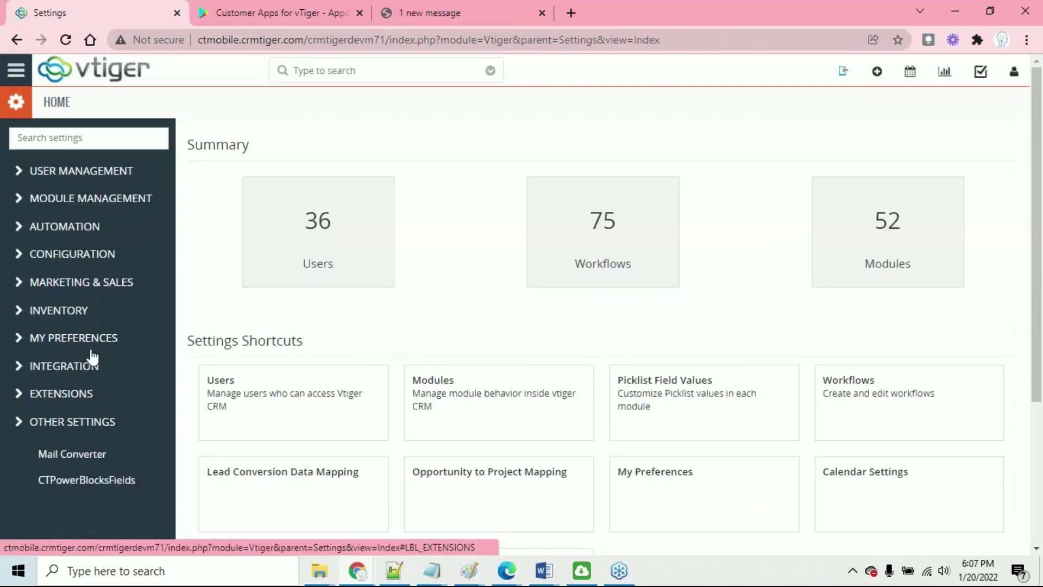
left_click(75, 253)
left_click(85, 313)
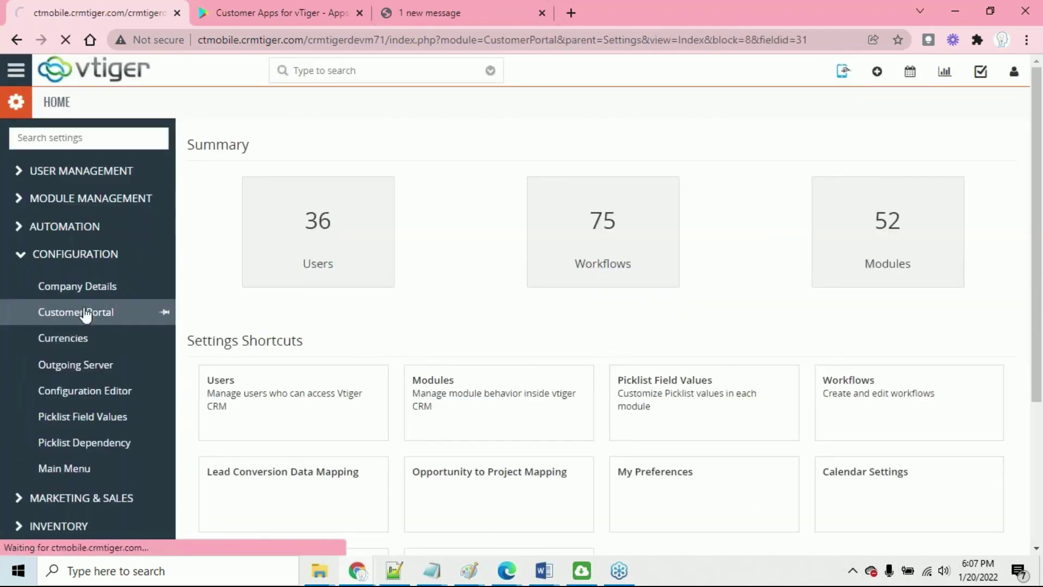
scroll(600, 350, "down", 5)
scroll(600, 350, "up", 3)
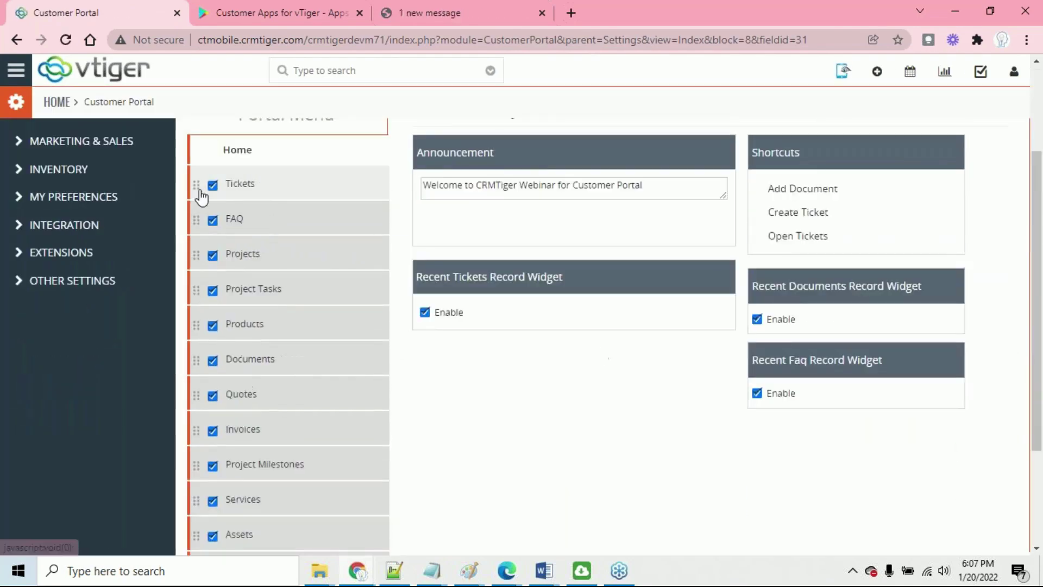
scroll(57, 501, "up", 2)
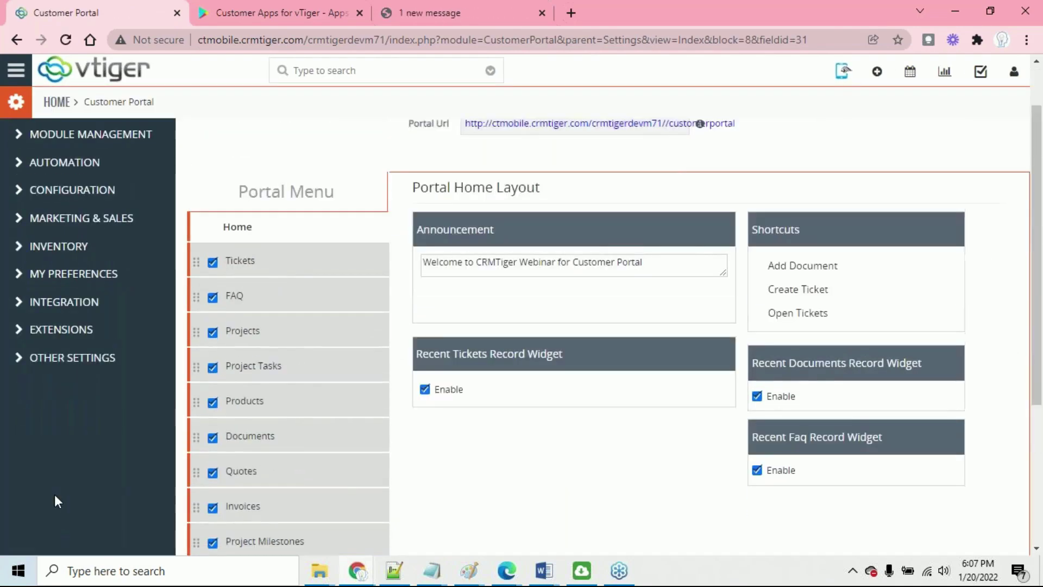
scroll(55, 495, "up", 2)
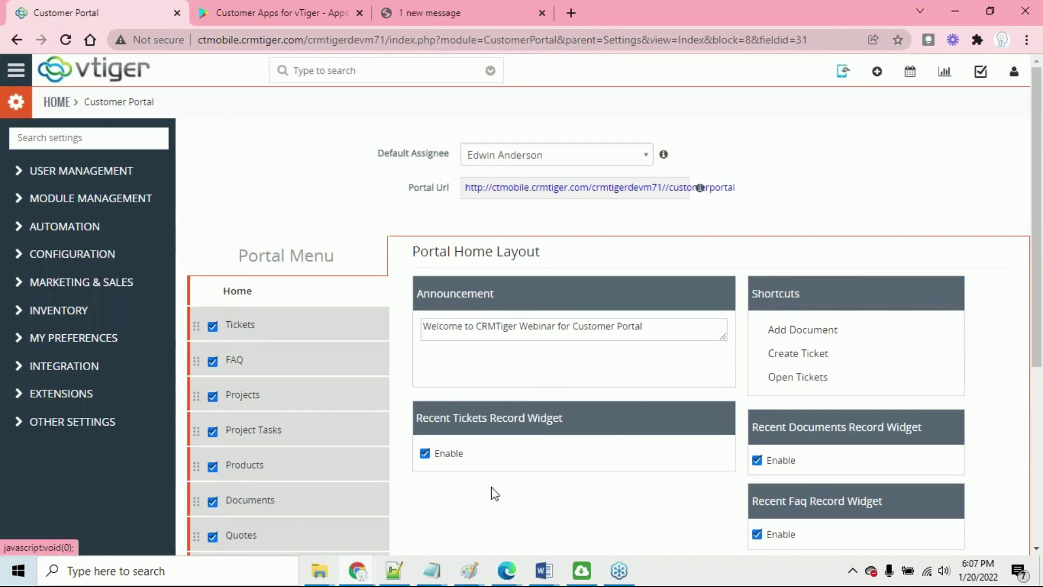
scroll(328, 419, "down", 4)
scroll(328, 419, "up", 4)
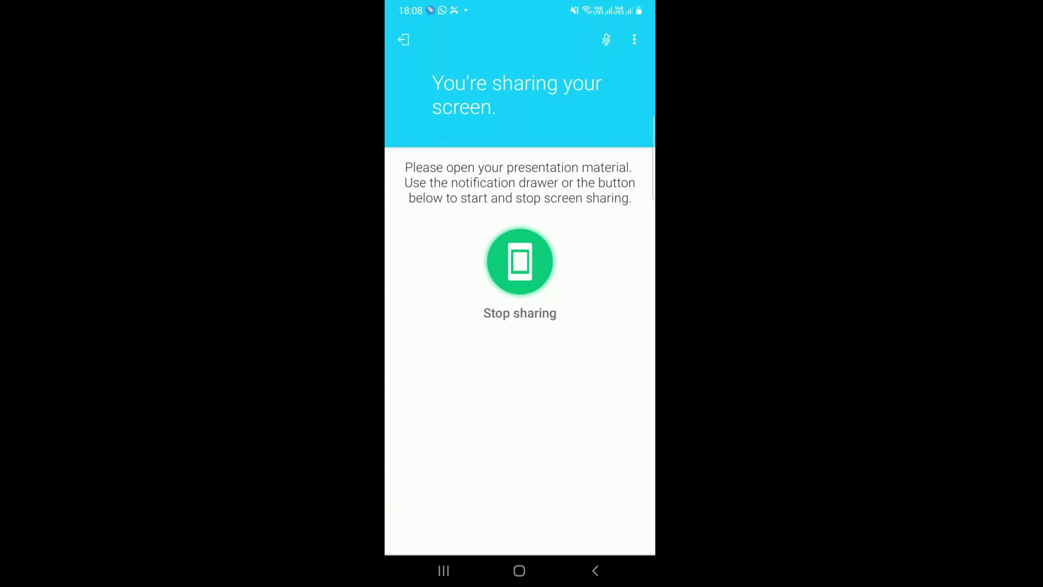
Step: Switch to the CRMTiger Customer Portal phone app from the recent apps view
left_click(443, 571)
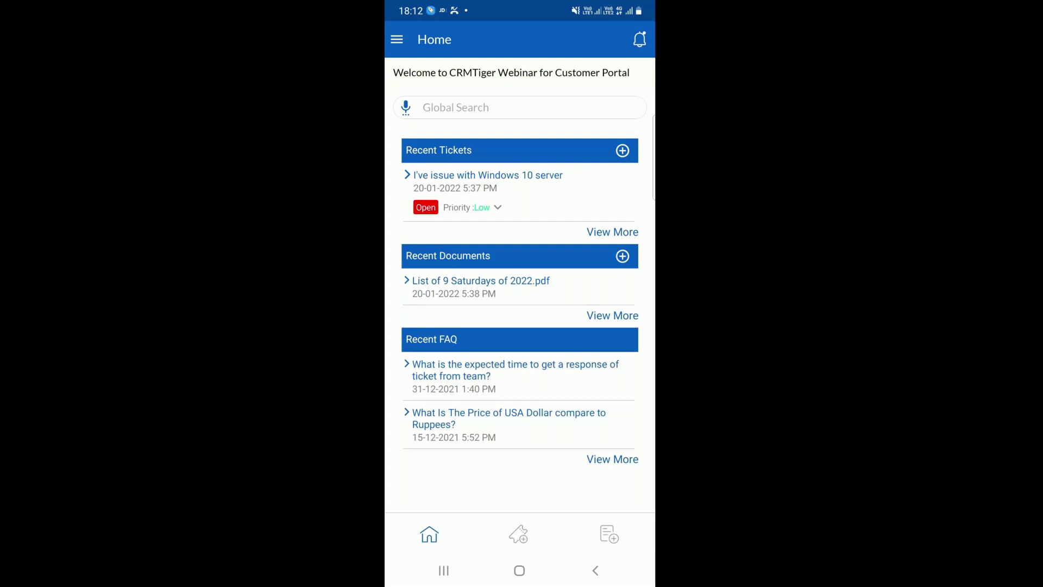
Step: Add a camera photo as a new document titled 'My photo' and save it
left_click(622, 150)
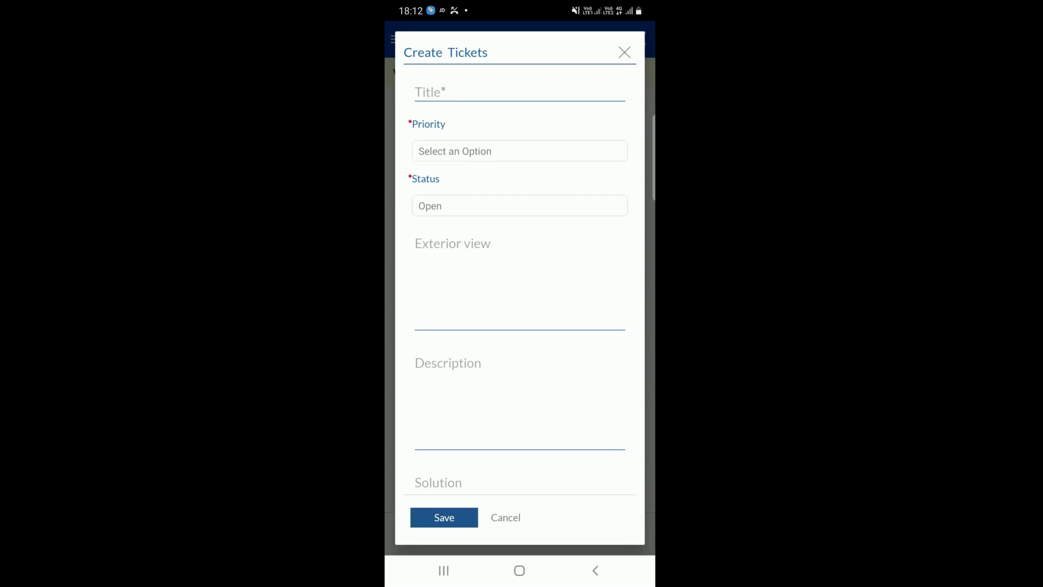
key("Escape")
left_click(623, 256)
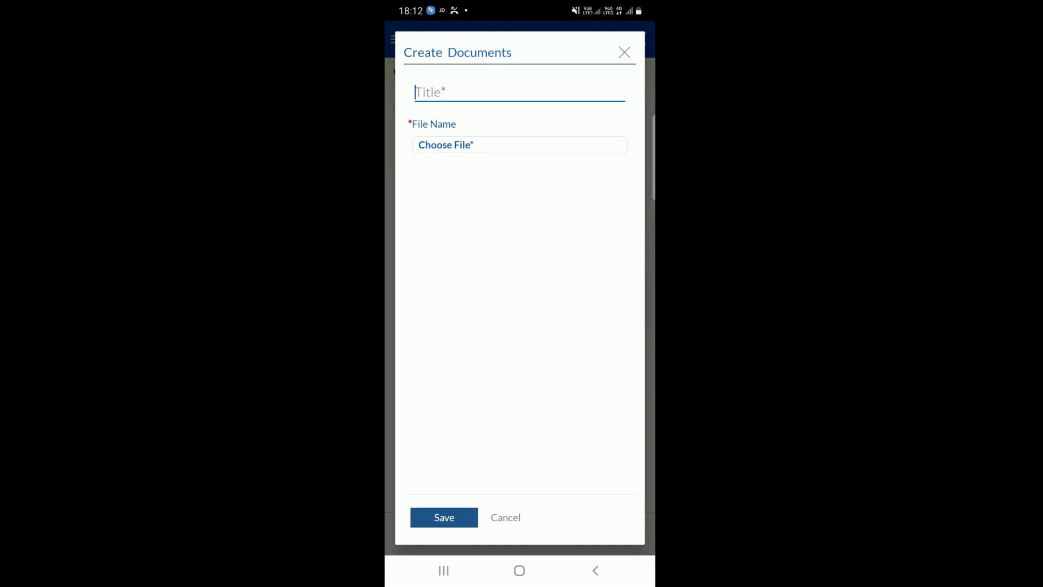
type("My photo")
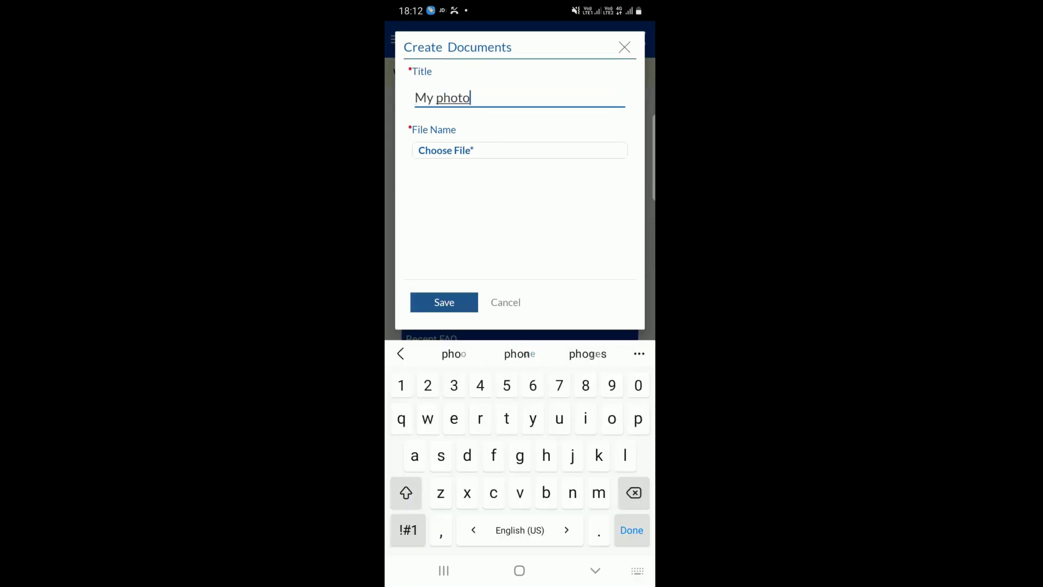
left_click(445, 150)
left_click(426, 302)
left_click(609, 338)
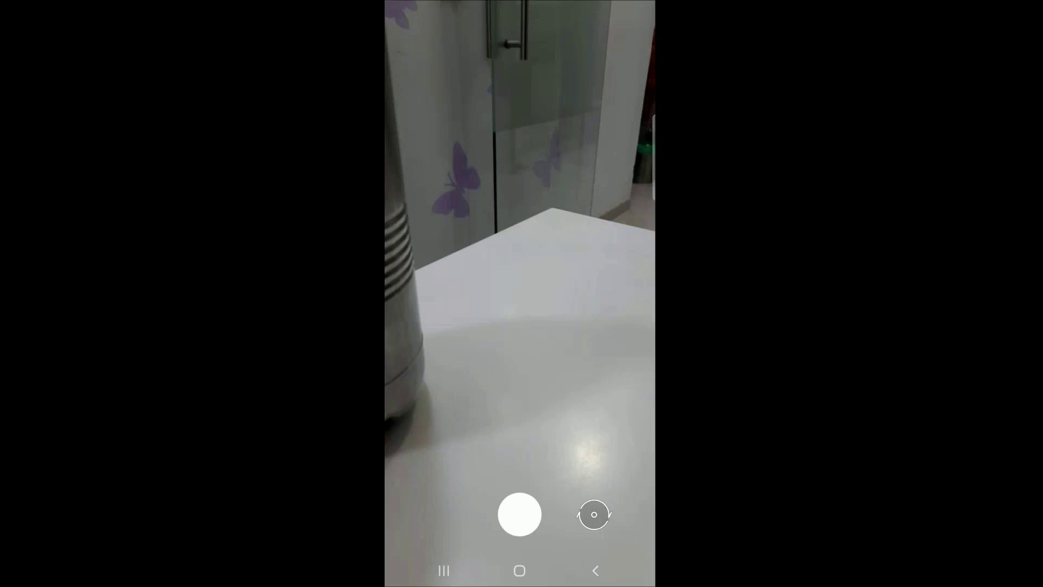
left_click(520, 514)
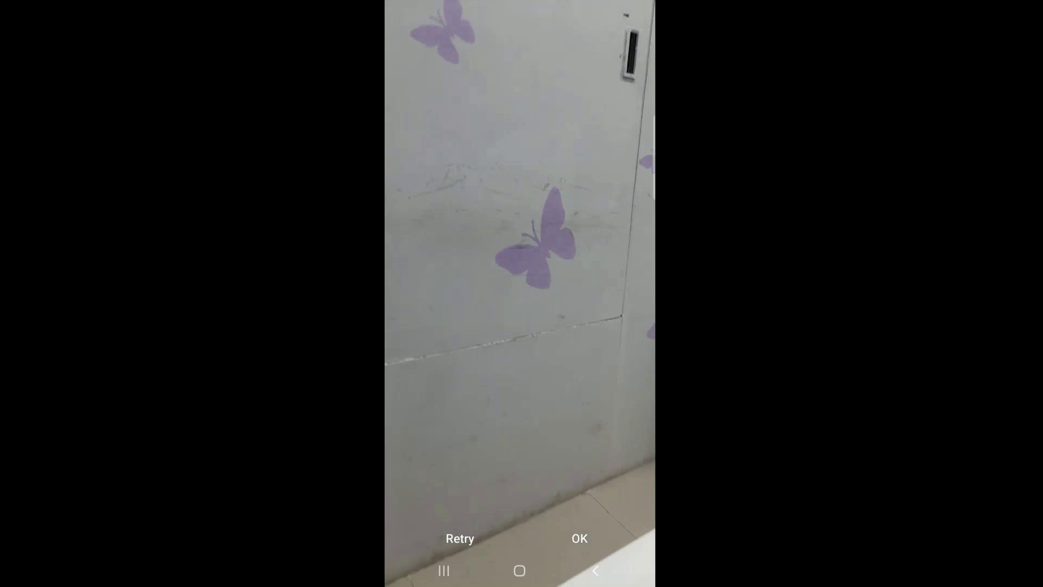
left_click(579, 538)
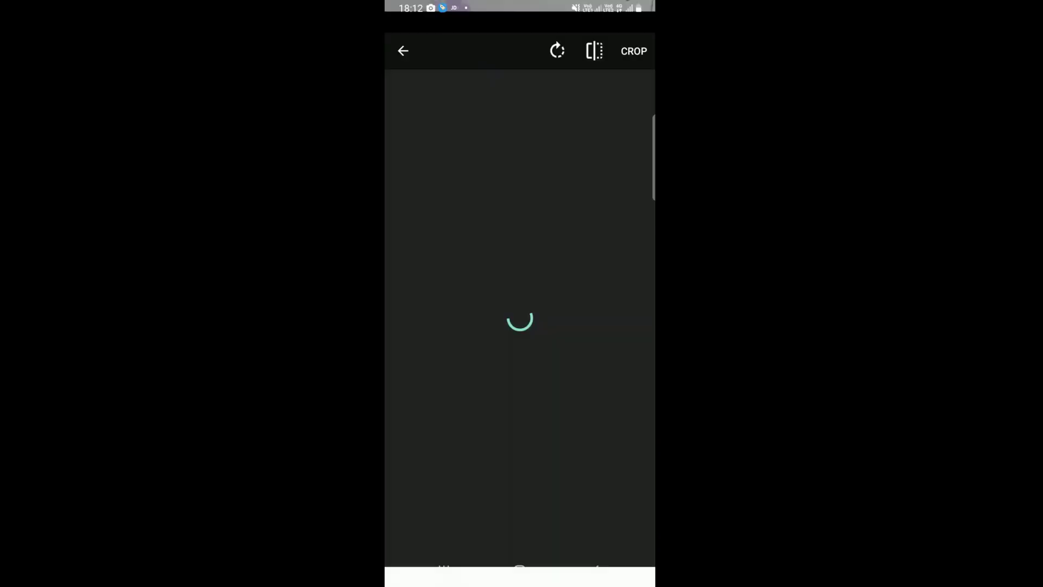
left_click(635, 51)
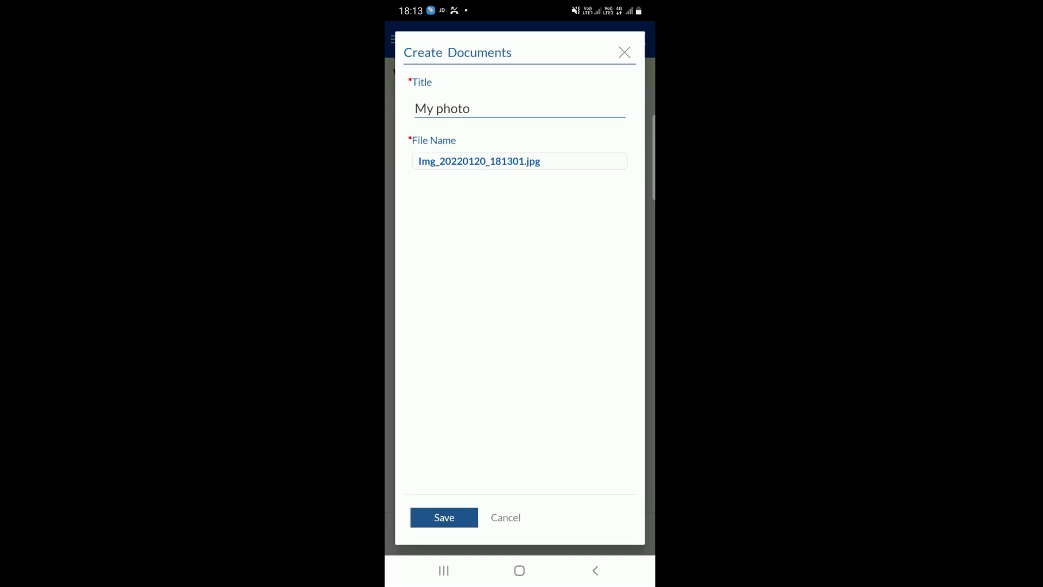
left_click(444, 517)
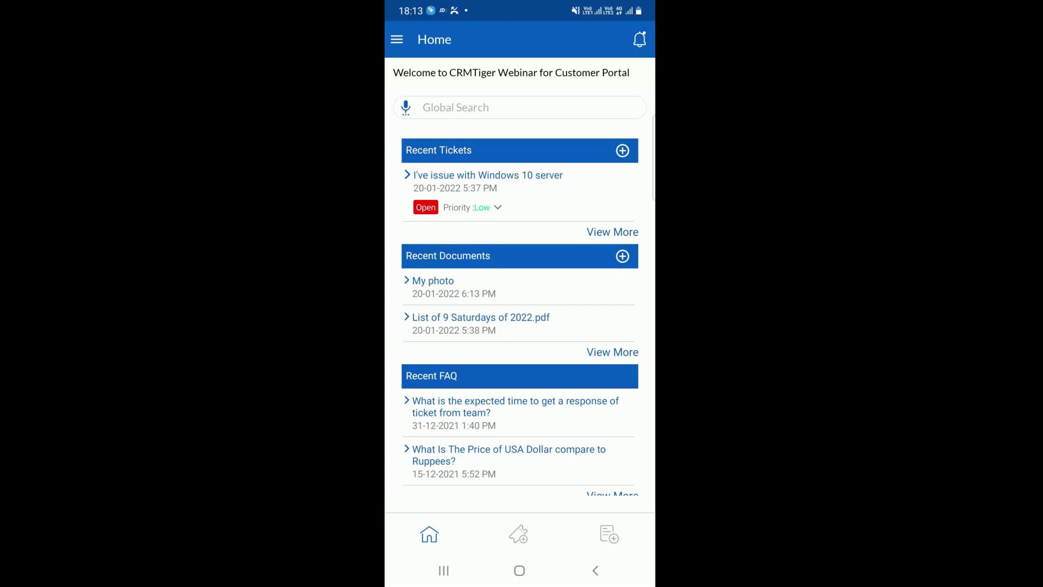
Step: Check the notifications, then go back Home and open the empty Quotes list
left_click(639, 39)
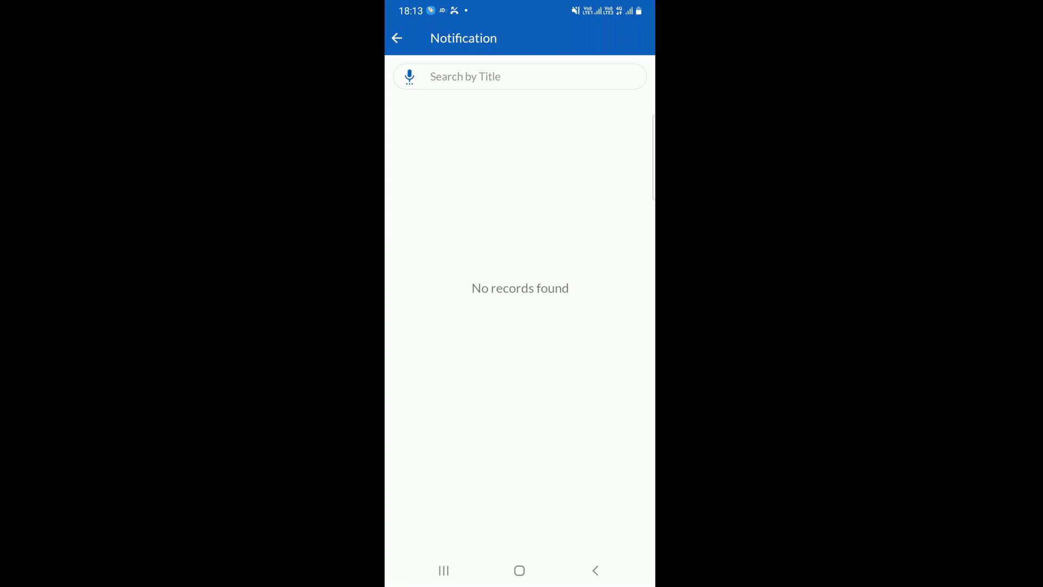
key("Escape")
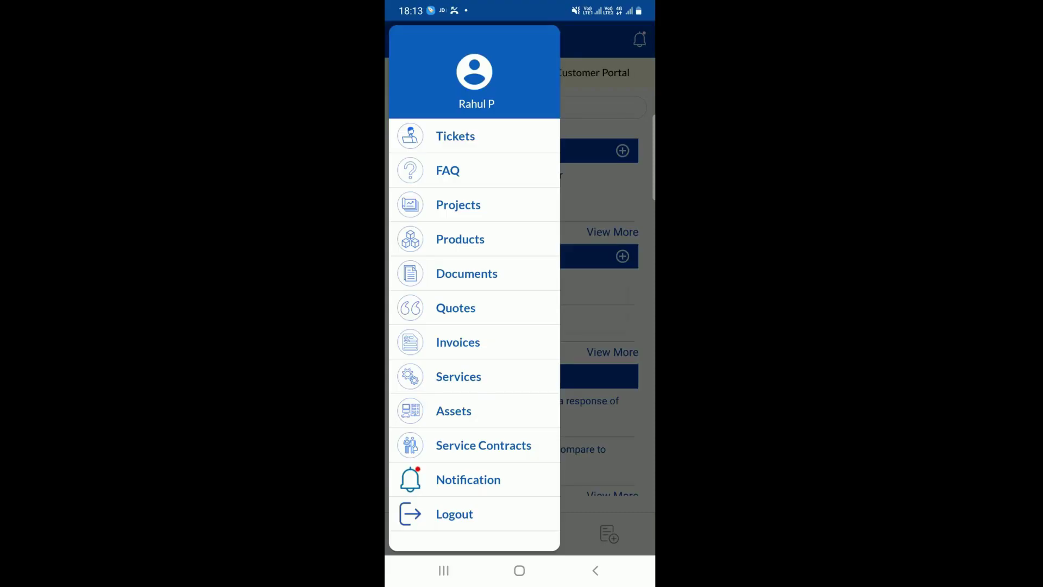
left_click(454, 308)
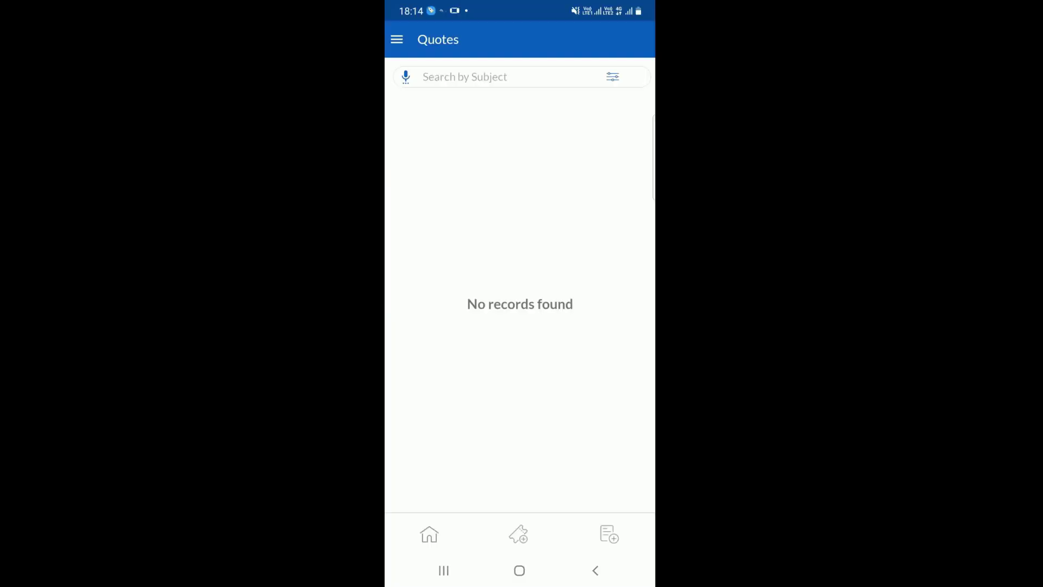
Step: Reload the Quotes list and review the Convert Quote for Price Reduction quote's details
left_click(397, 39)
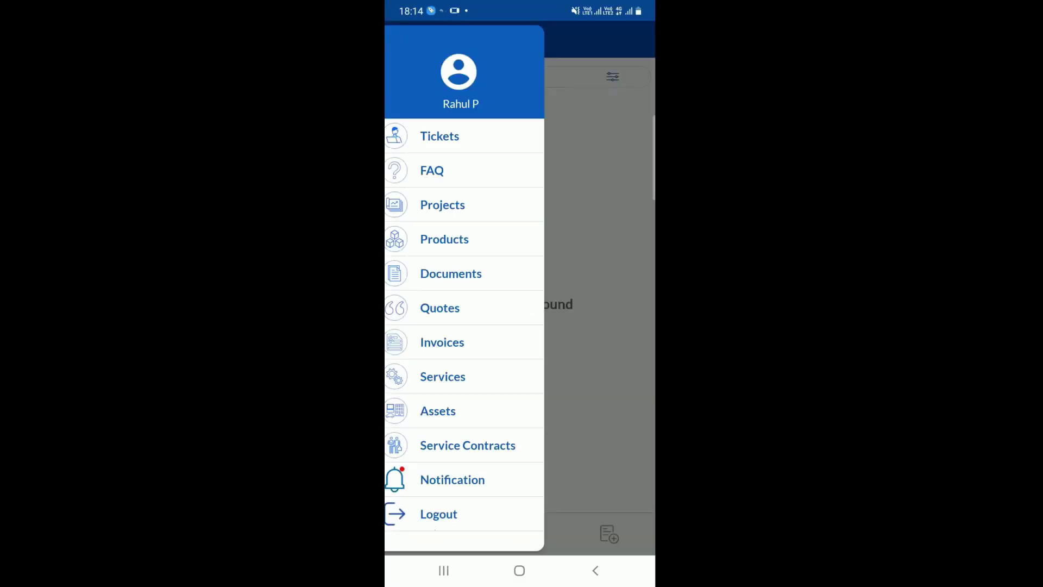
left_click(456, 309)
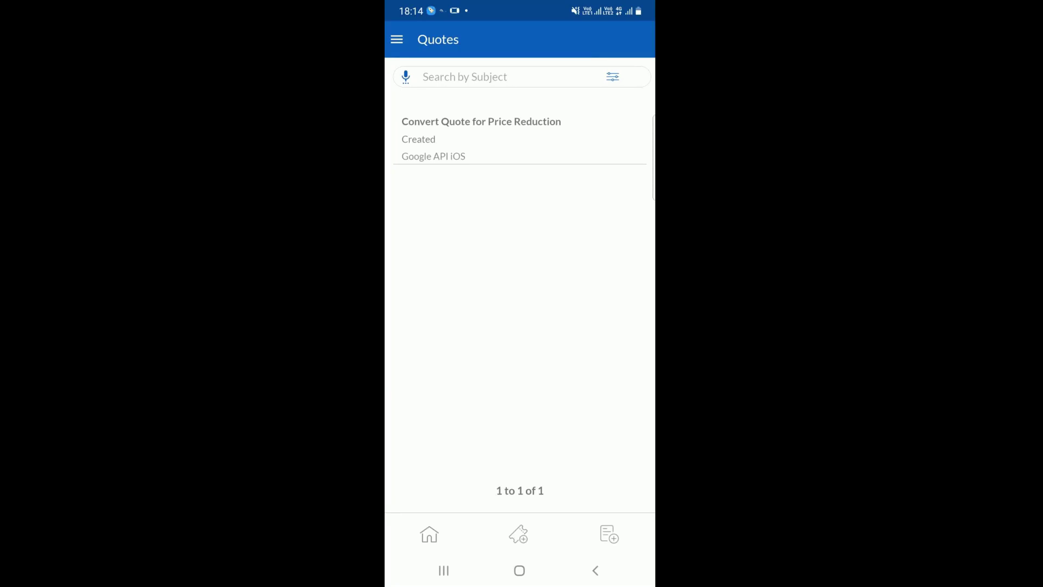
left_click(482, 138)
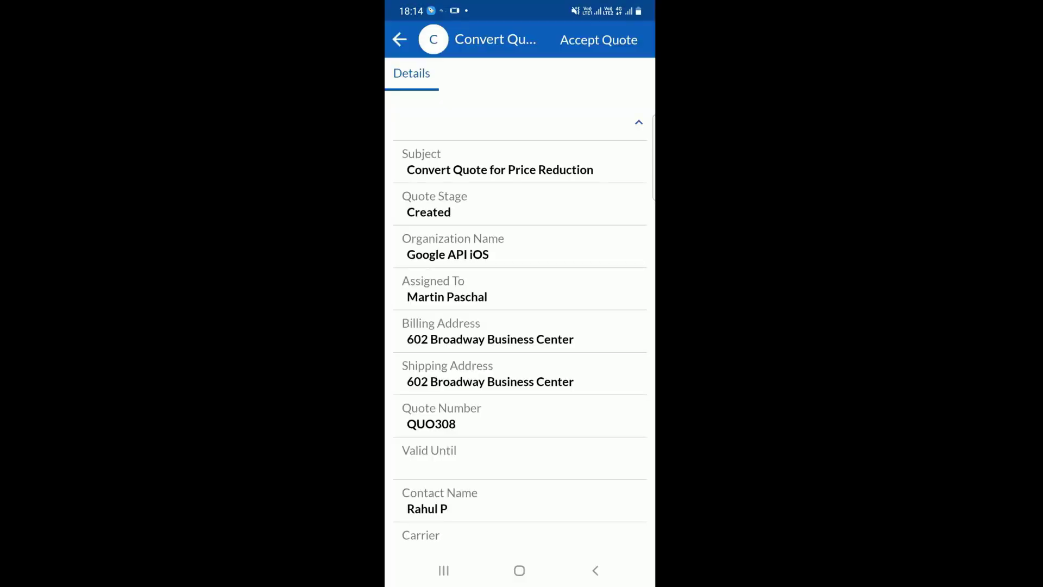
scroll(520, 326, "down", 1)
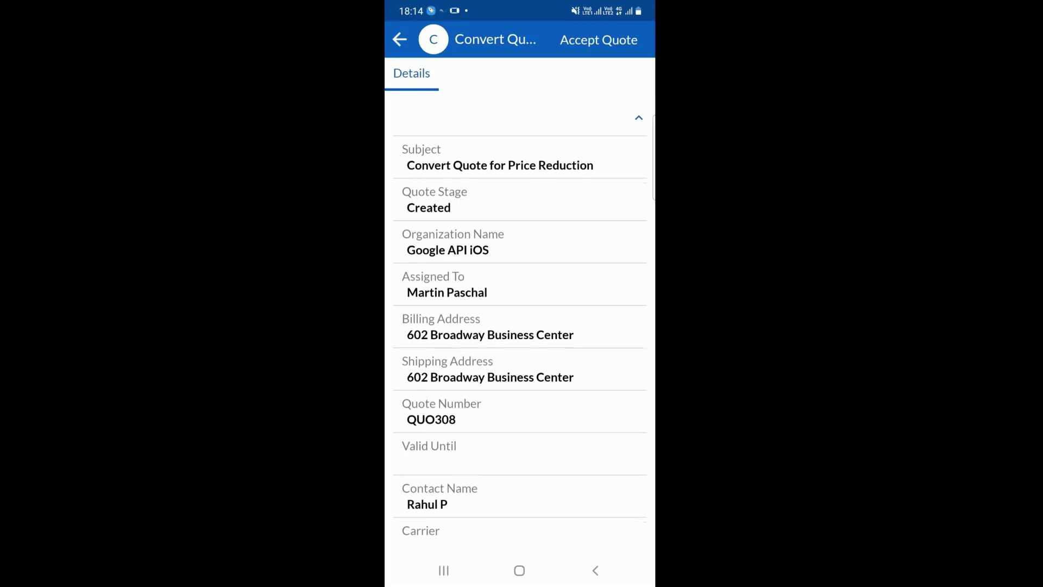
scroll(520, 321, "down", 4)
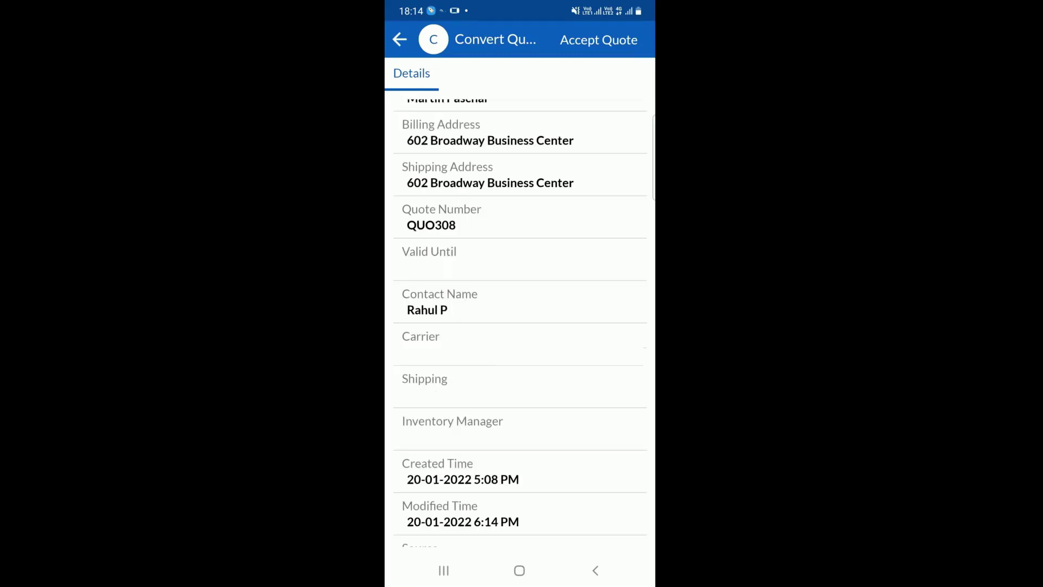
scroll(520, 321, "up", 4)
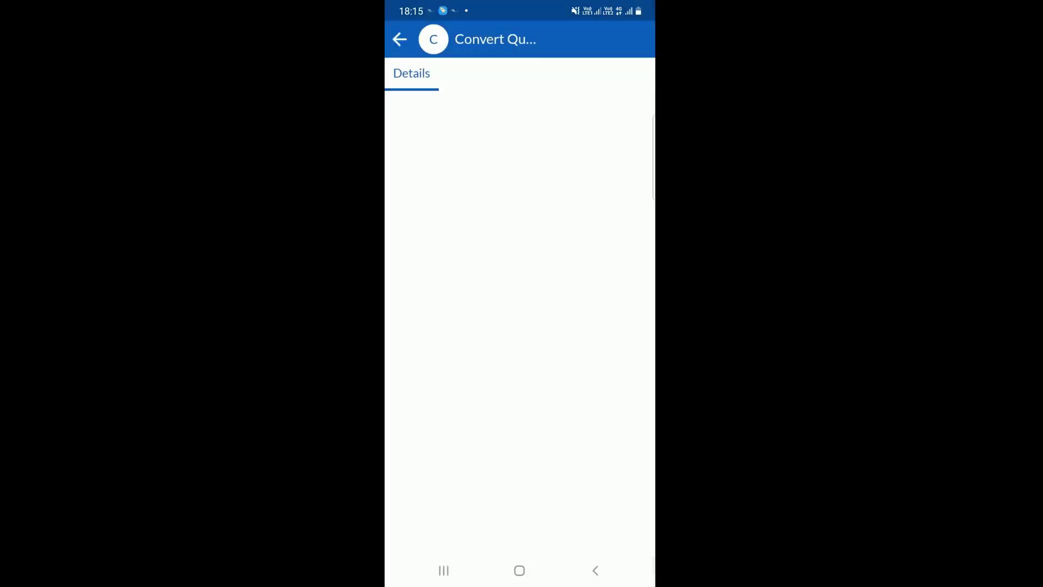
scroll(519, 326, "down", 10)
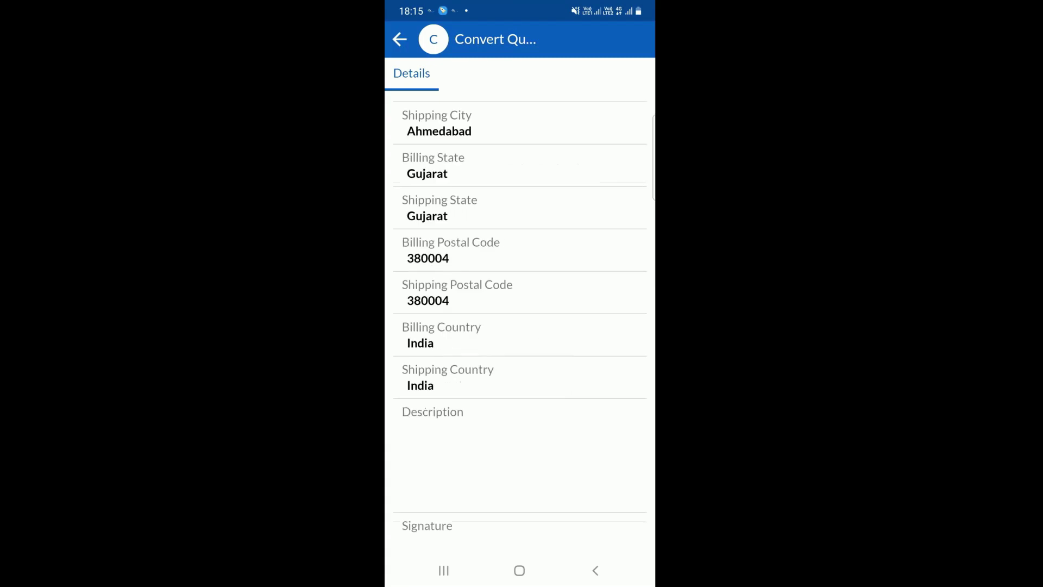
scroll(519, 326, "down", 2)
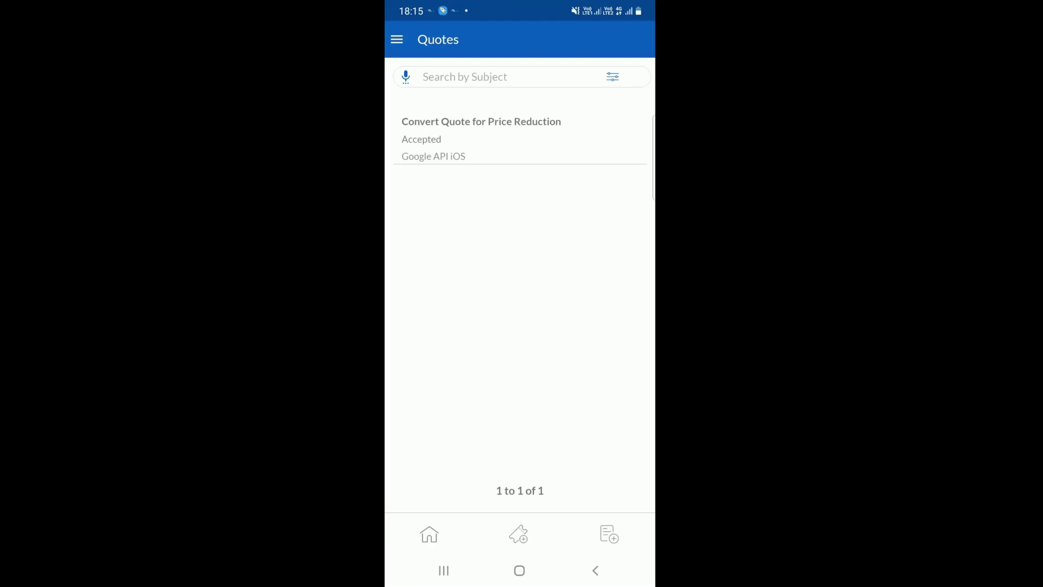
Step: Reopen the same quote, scroll through it again, and return to the Quotes list
left_click(482, 139)
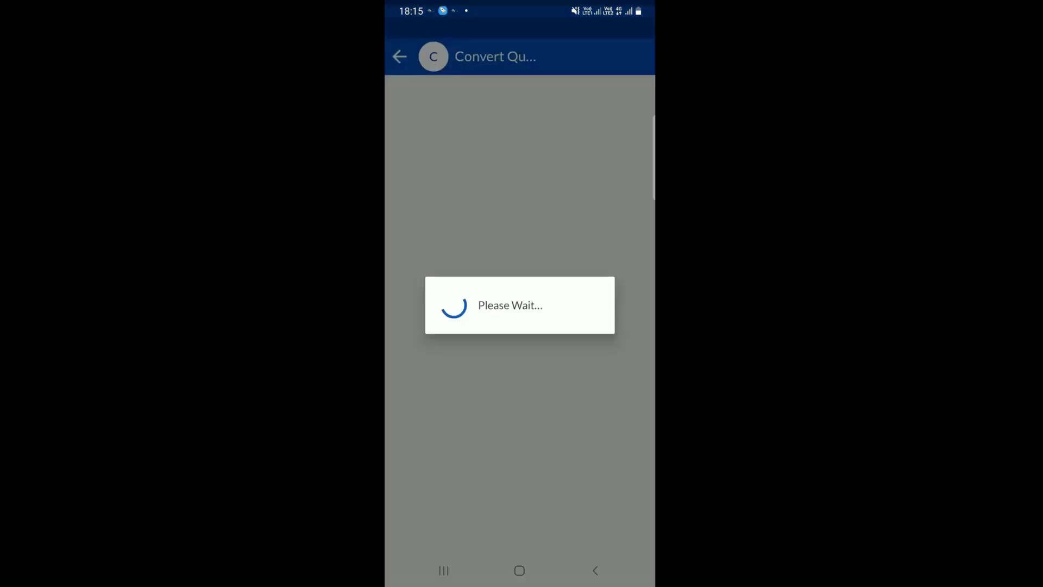
scroll(520, 326, "down", 6)
scroll(520, 326, "down", 5)
scroll(520, 327, "up", 10)
key("Escape")
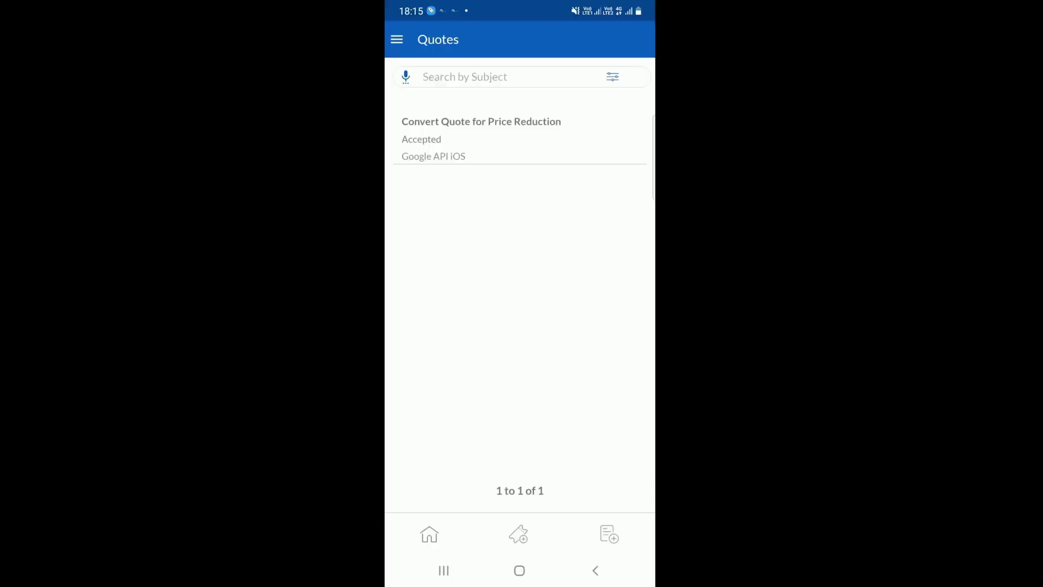
Step: Open the Invoices list from the portal menu, which shows no records, then reopen the menu
left_click(397, 39)
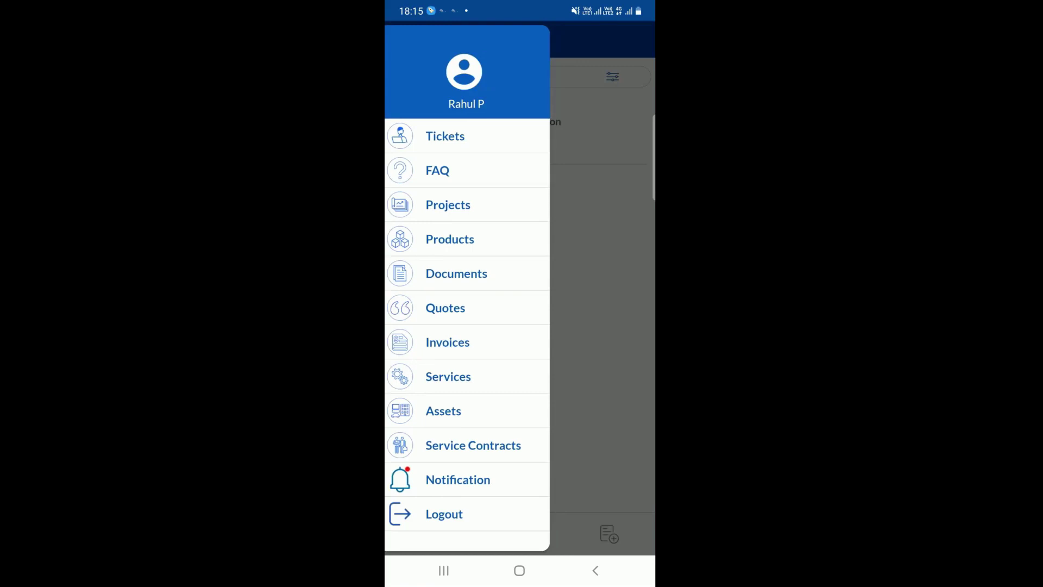
left_click(458, 342)
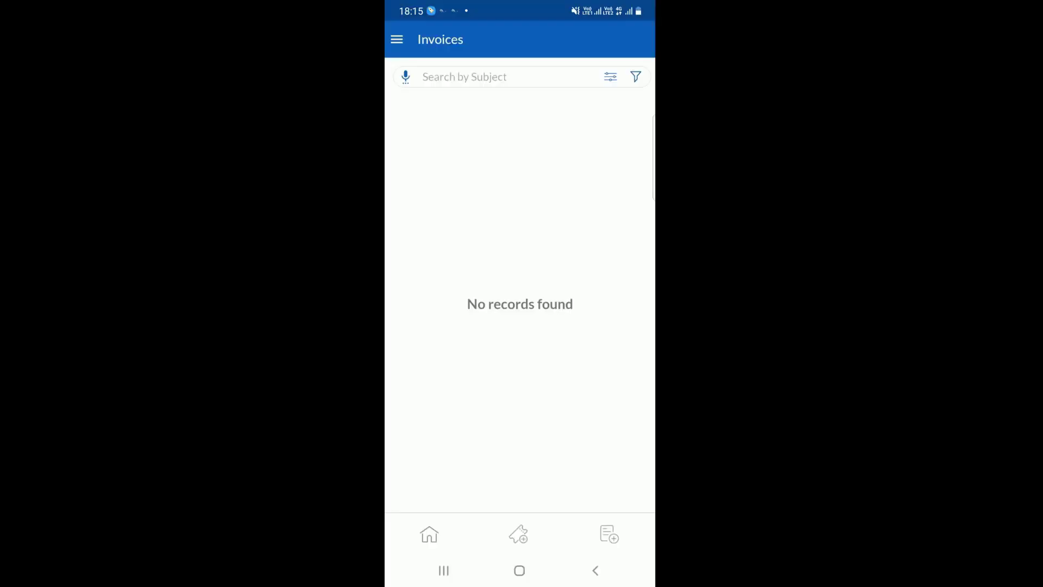
left_click(397, 39)
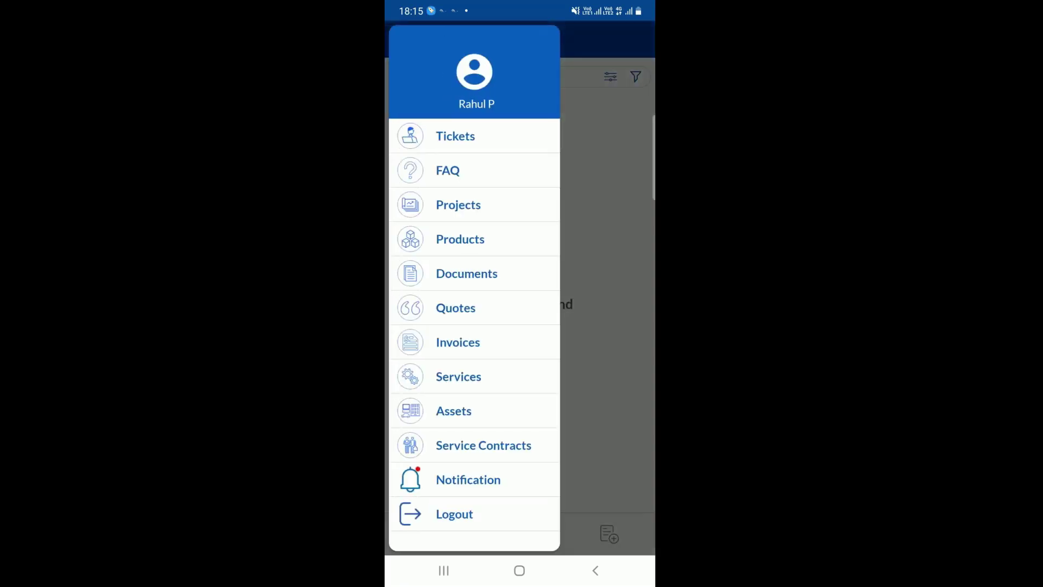
key("Escape")
left_click(397, 39)
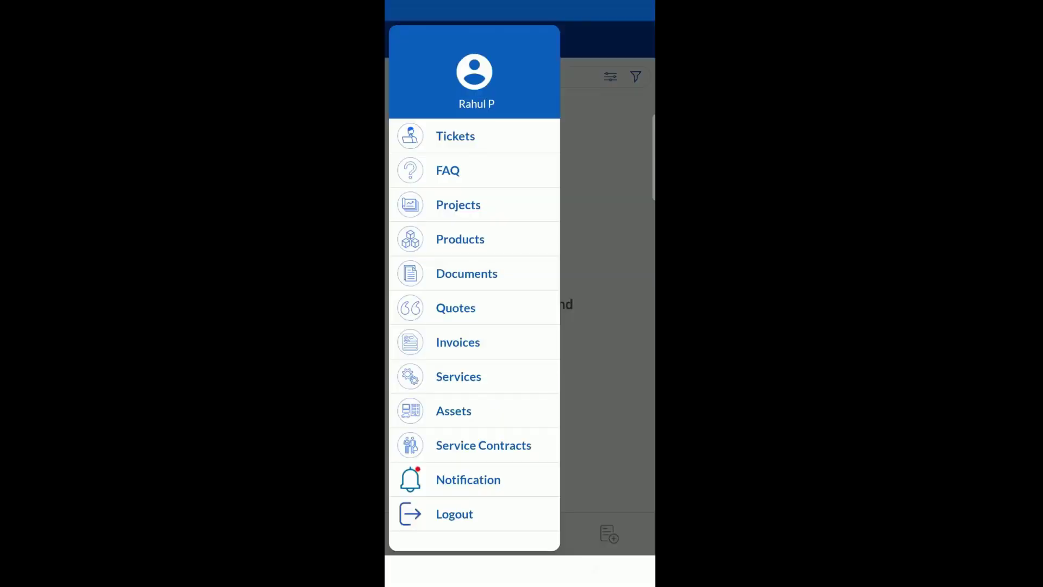
Step: Open the 'Invoice from web' invoice and check its Updates and Details tabs
left_click(458, 342)
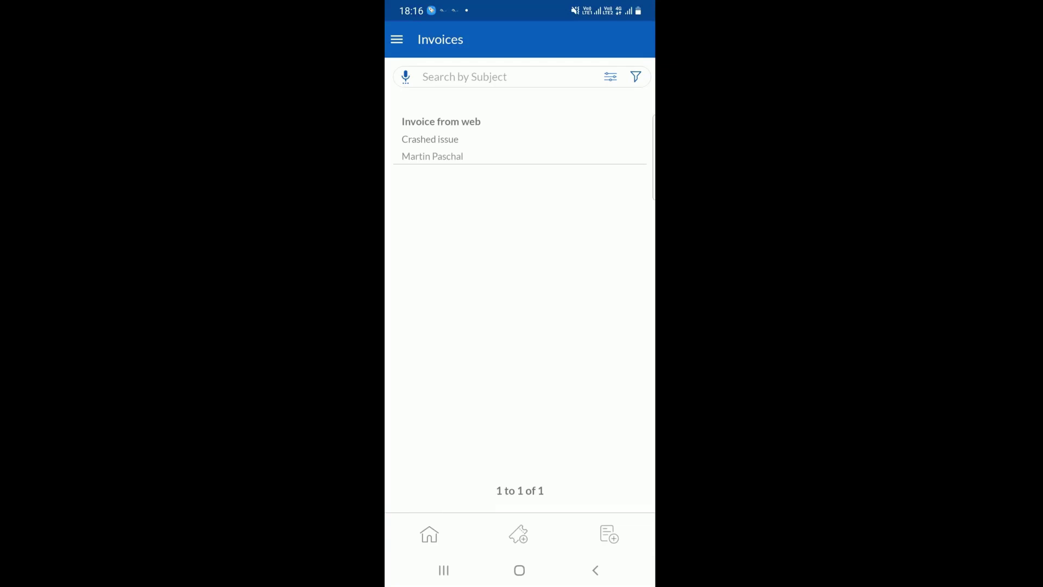
left_click(442, 139)
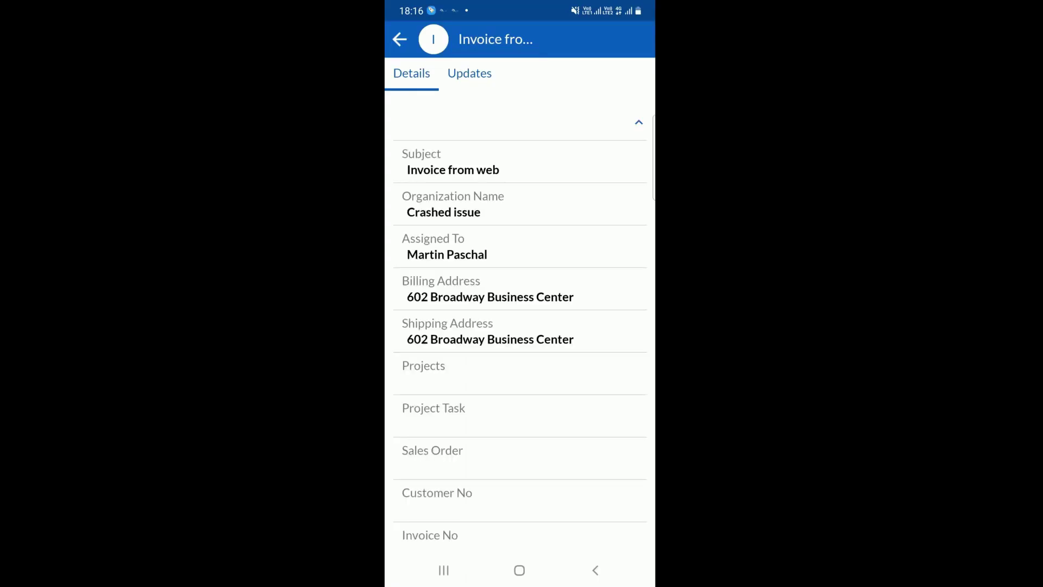
left_click(470, 73)
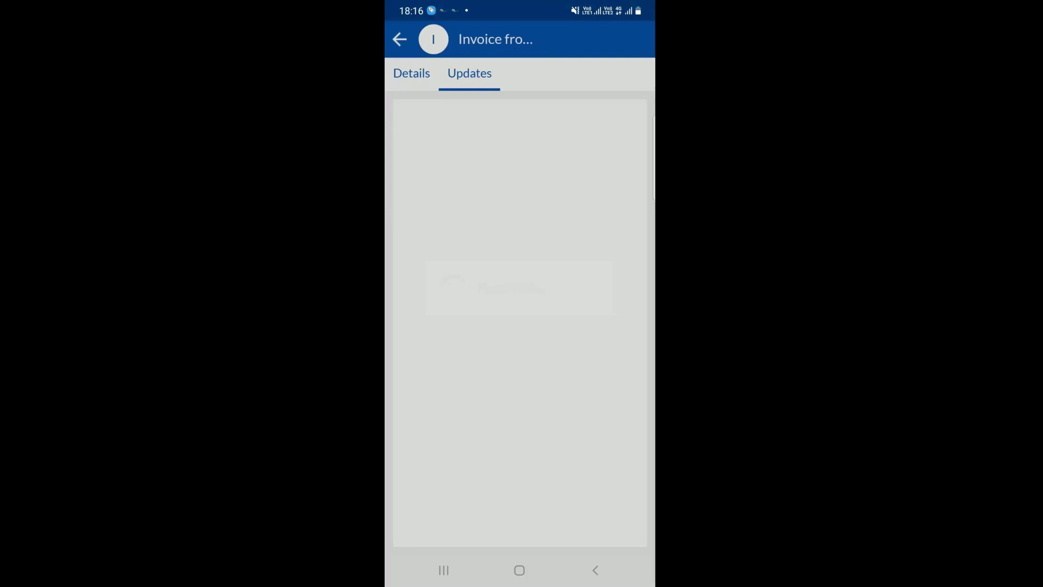
left_click(411, 73)
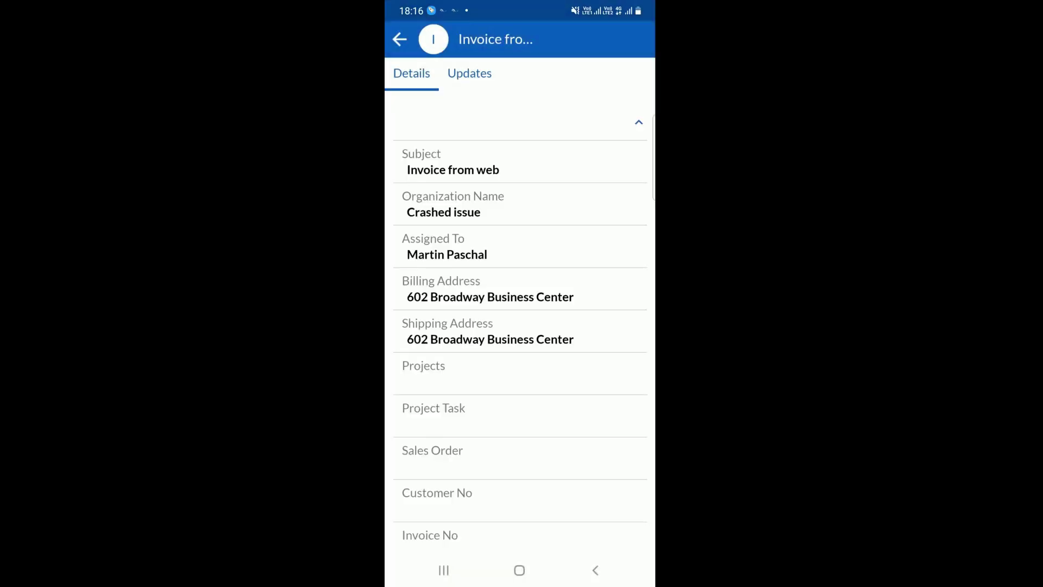
Step: Scroll through the invoice's billing, shipping and terms fields, then return to the Invoices list
scroll(520, 326, "down", 10)
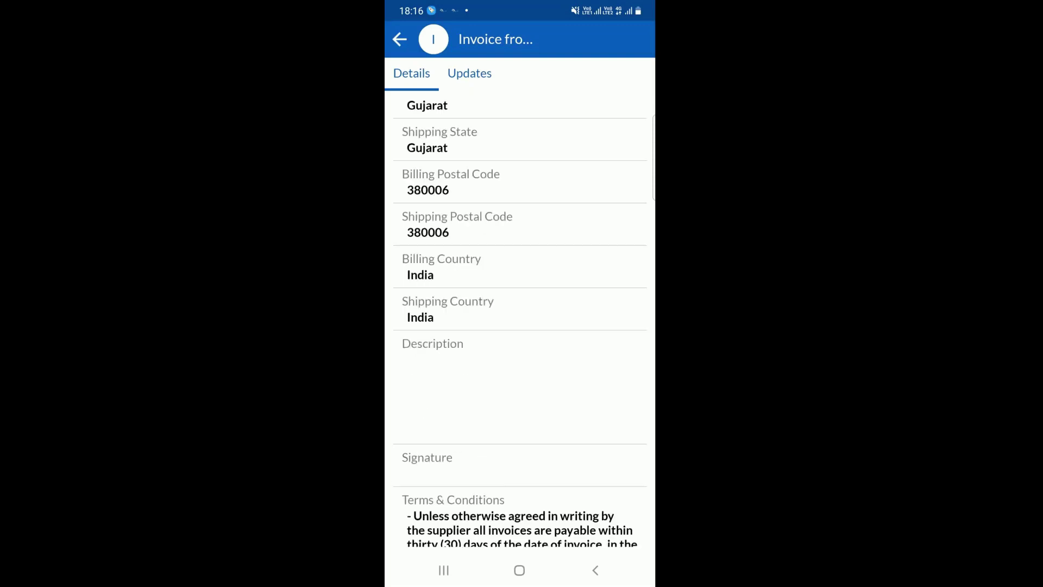
scroll(520, 326, "down", 2)
scroll(520, 326, "up", 2)
scroll(520, 326, "down", 2)
scroll(520, 326, "up", 1)
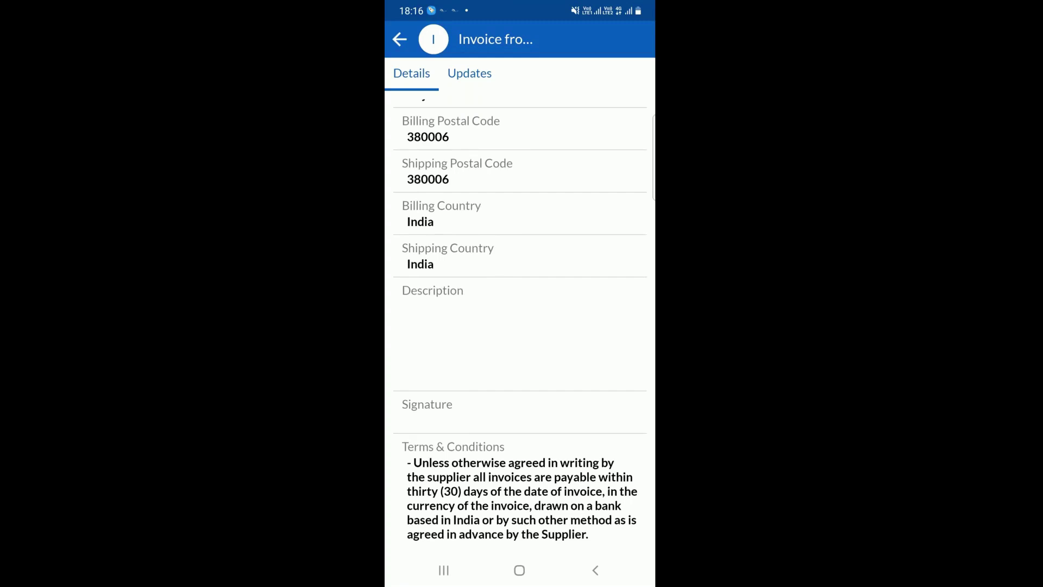
scroll(520, 326, "down", 1)
scroll(520, 326, "up", 1)
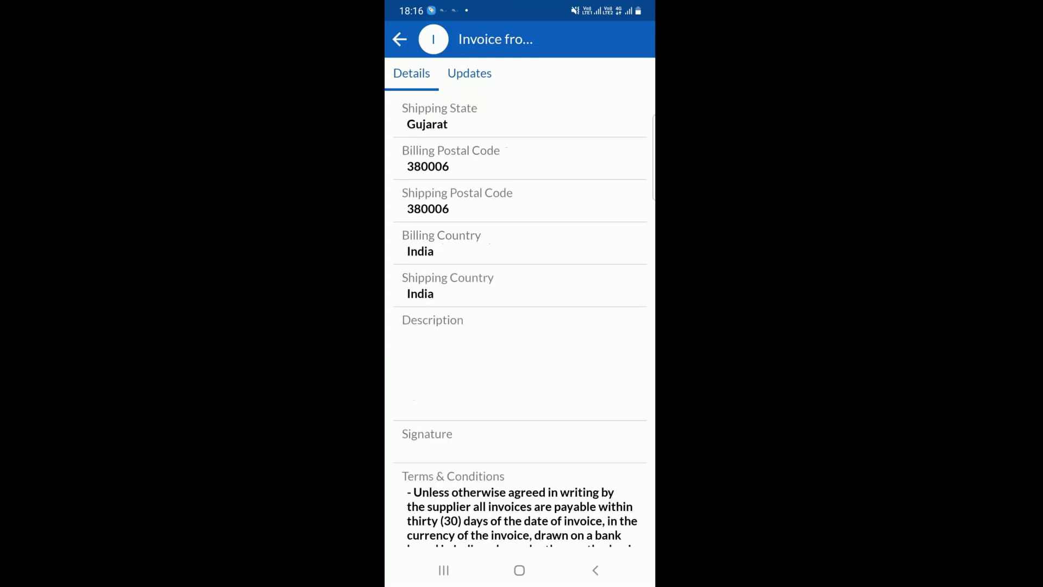
scroll(521, 326, "up", 5)
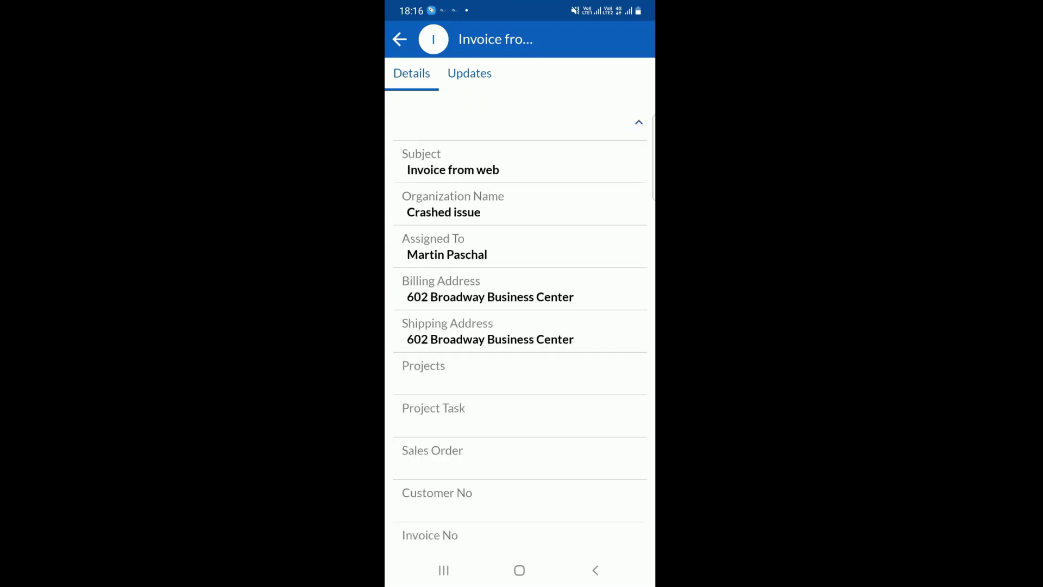
left_click(400, 39)
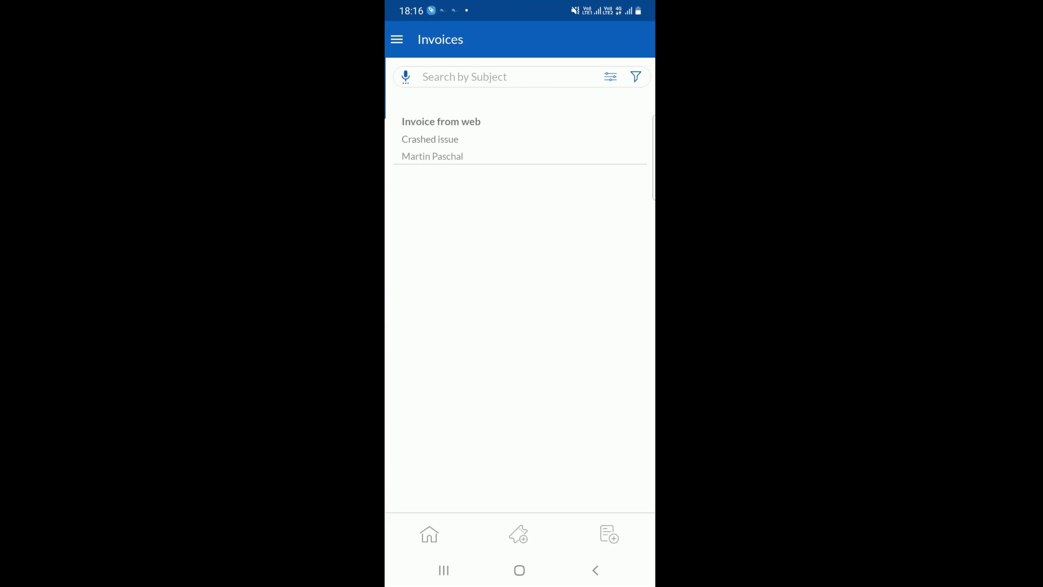
Step: Swipe out the portal's navigation drawer, close it, and reopen it from the hamburger icon
left_click_drag(386, 87, 538, 87)
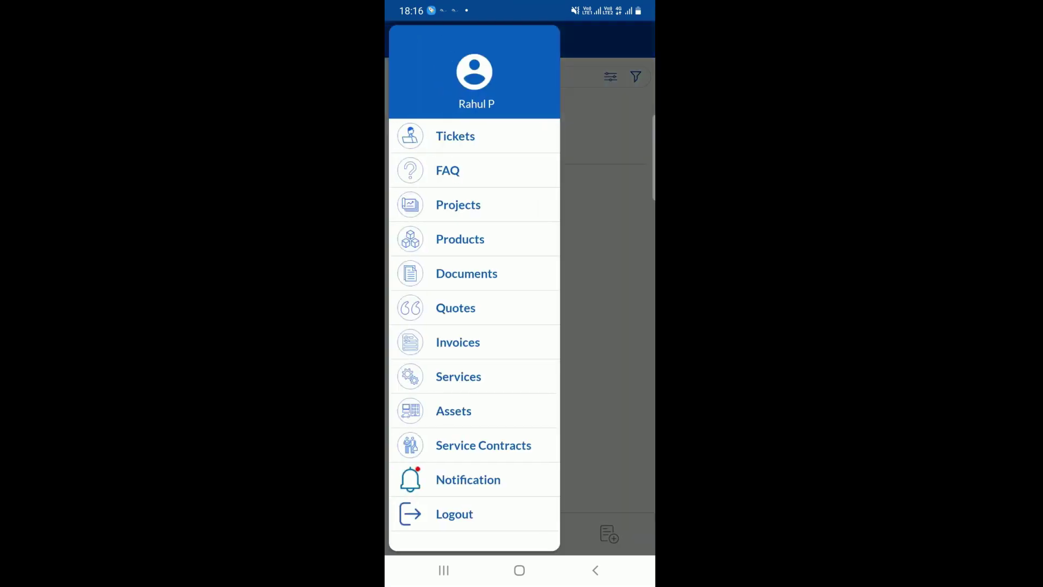
left_click(458, 342)
left_click(396, 40)
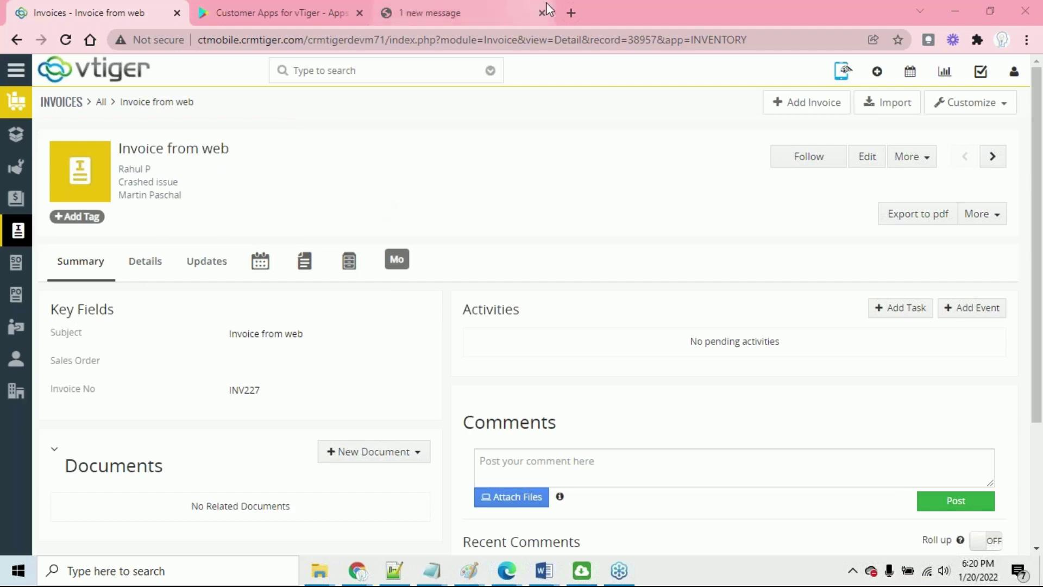
Step: Go to kb.crmtiger.com in a new tab and open the Customer Portal Mobile Apps category
left_click(571, 13)
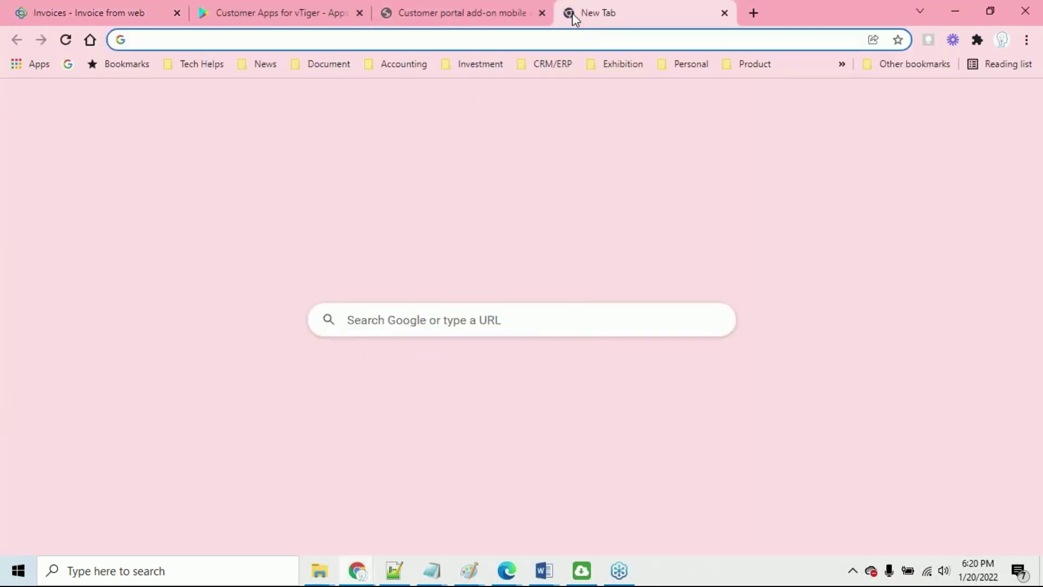
type("kb")
key("Return")
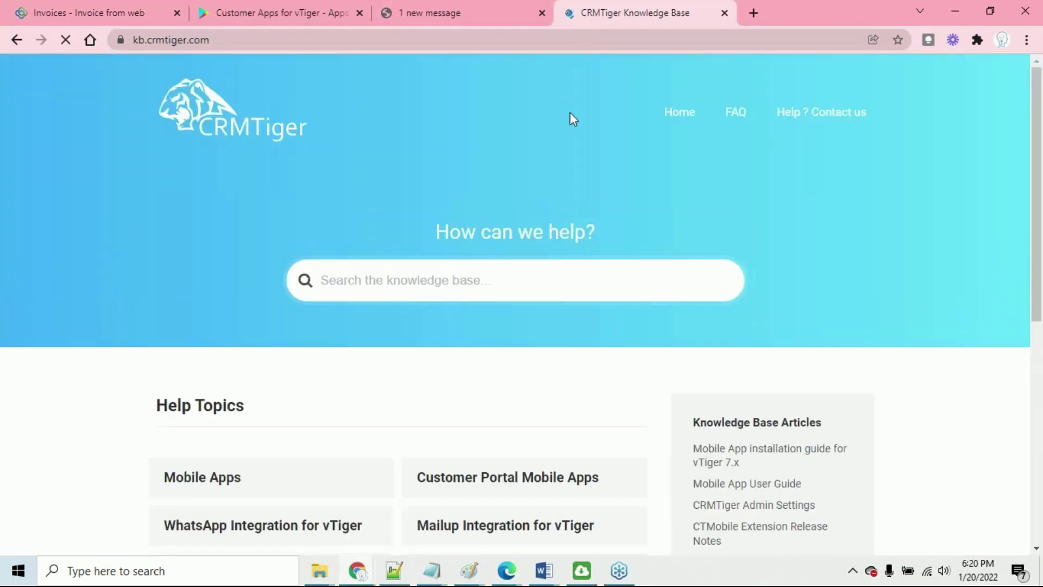
left_click(462, 483)
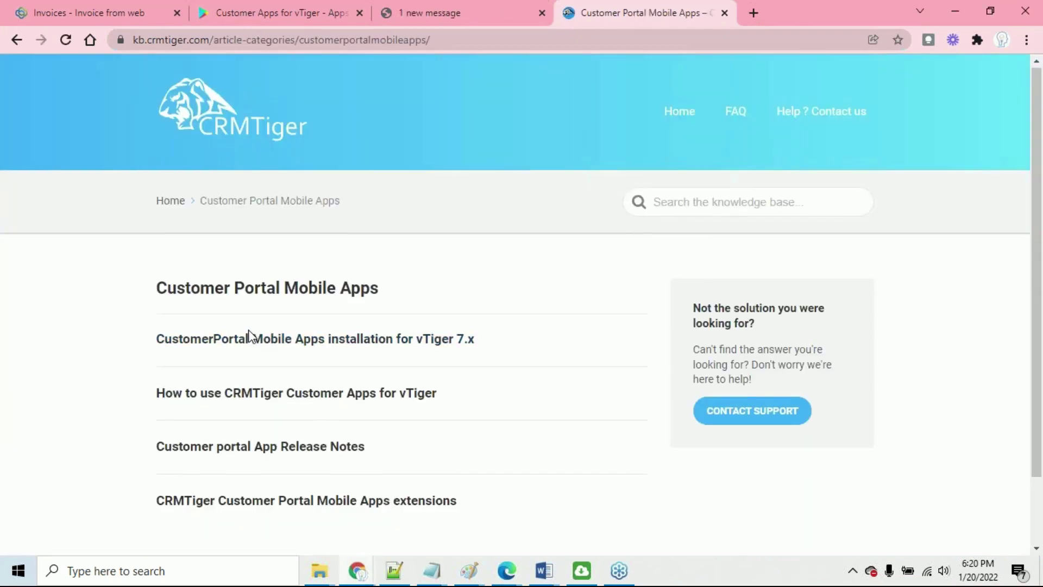
scroll(249, 335, "down", 2)
left_click_drag(136, 242, 344, 454)
left_click(344, 454)
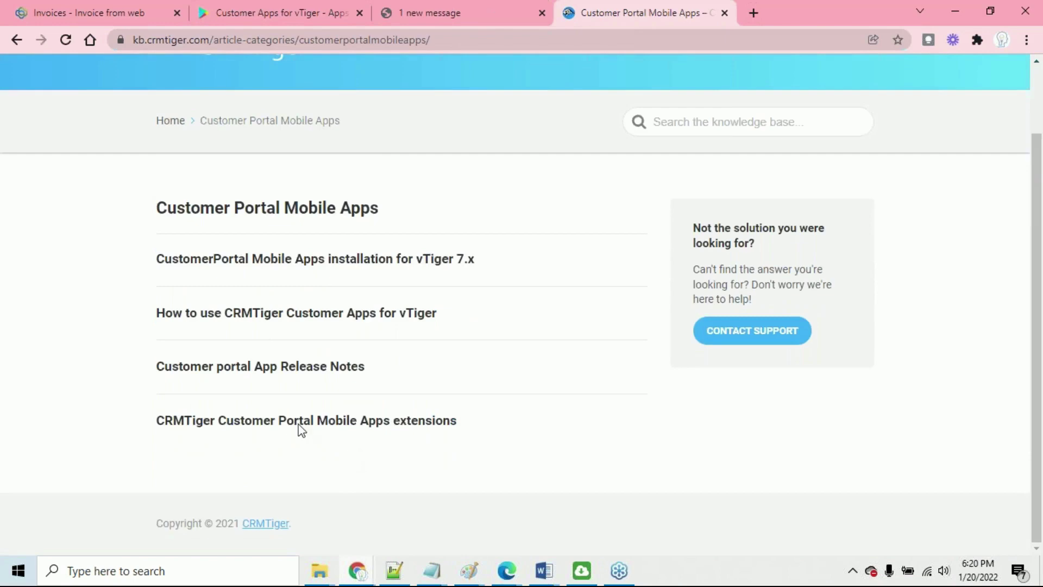
Step: Read the CustomerPortal Mobile Apps installation for vTiger 7.x article, then go back to the category page
left_click(235, 269)
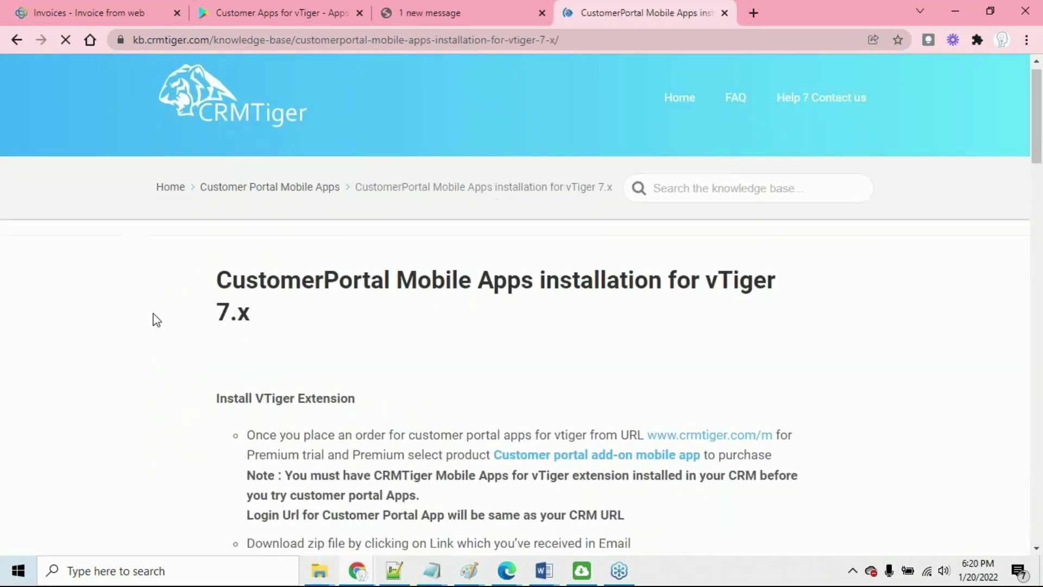
scroll(159, 318, "down", 10)
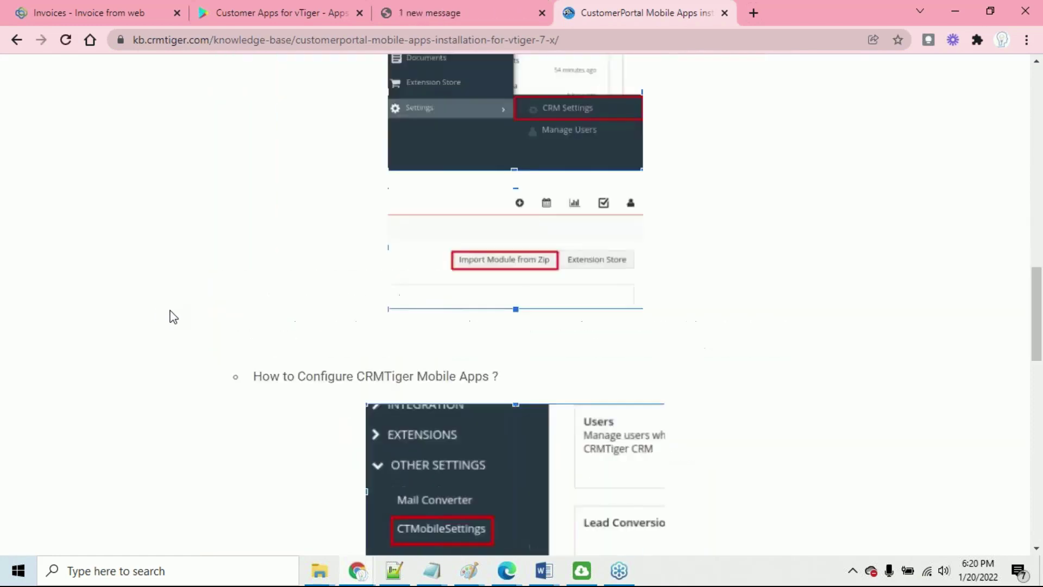
scroll(173, 317, "down", 15)
scroll(173, 317, "up", 20)
scroll(170, 315, "up", 10)
right_click(150, 248)
left_click(154, 251)
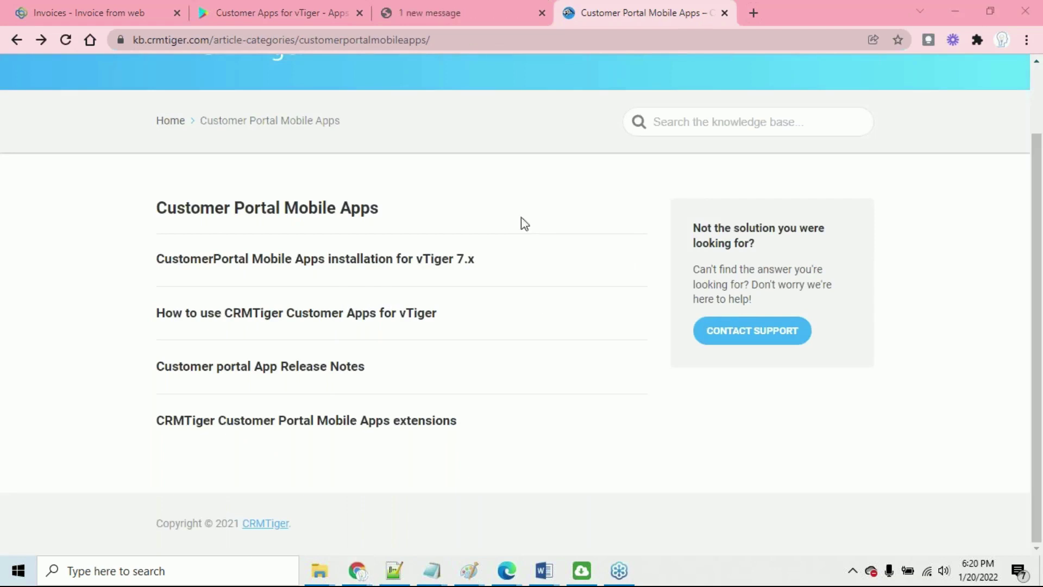
left_click_drag(209, 40, 133, 41)
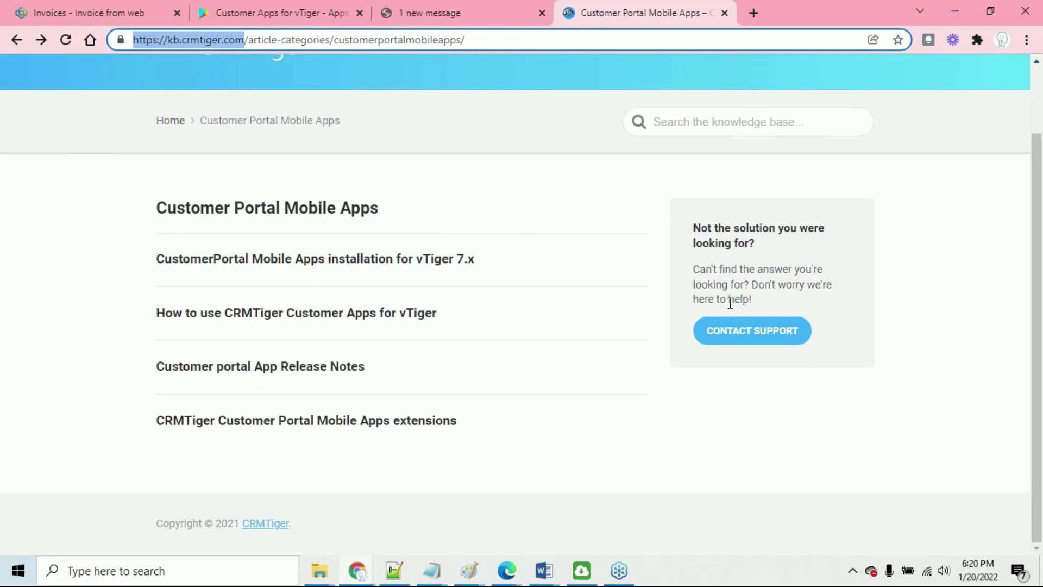